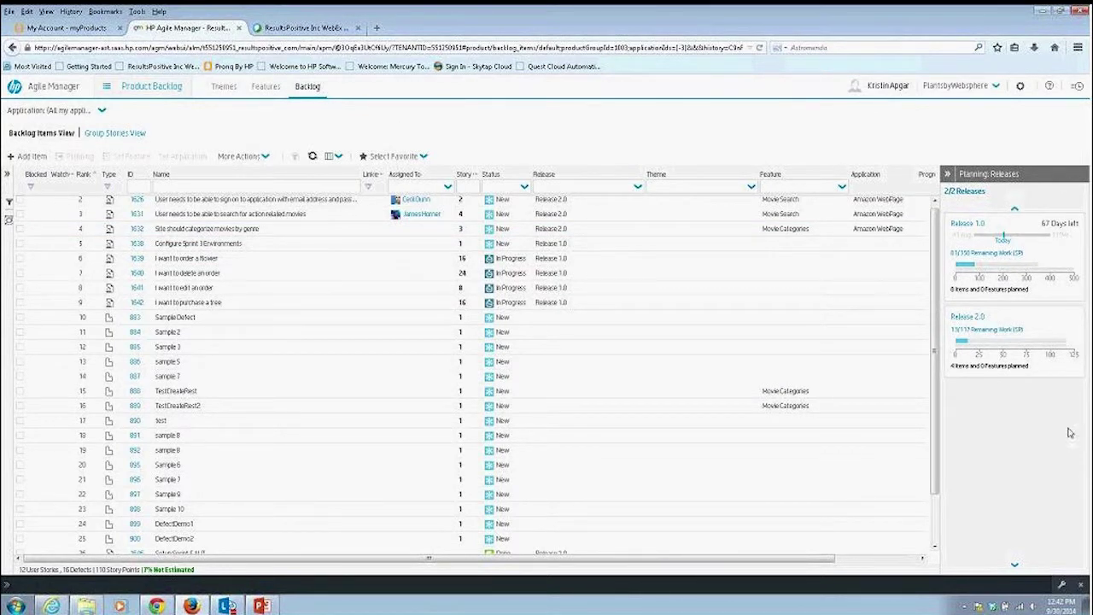
Switch Agile Manager to Release Management to show the Release 1.0 Sprint 5 Team 2 backlog.
{"action": "mouse_move", "coordinate": [1016, 352]}
{"action": "left_click", "coordinate": [145, 86]}
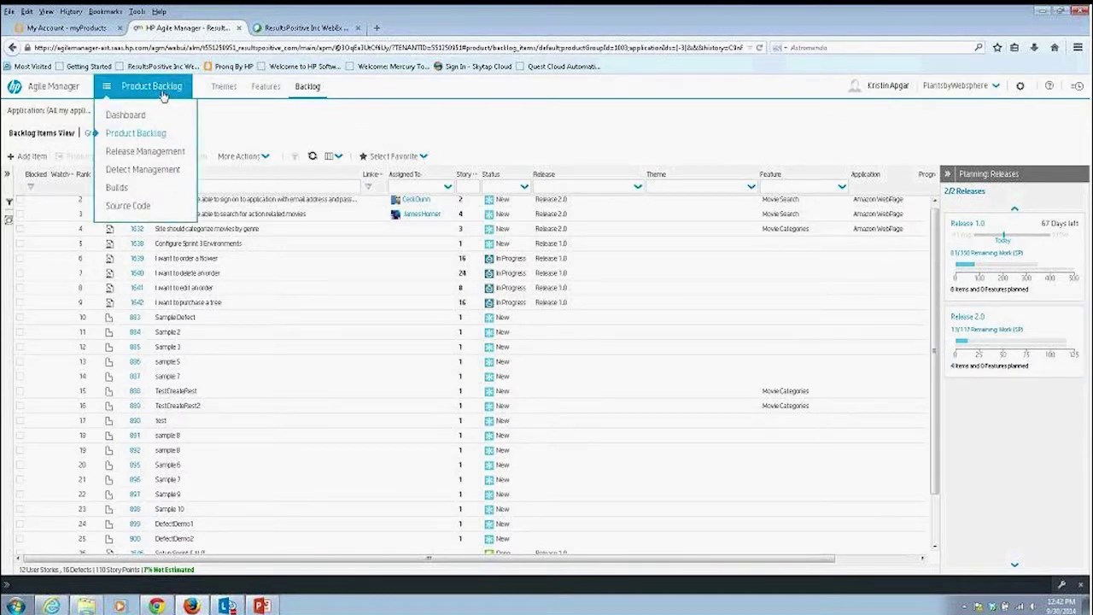
{"action": "left_click", "coordinate": [129, 151]}
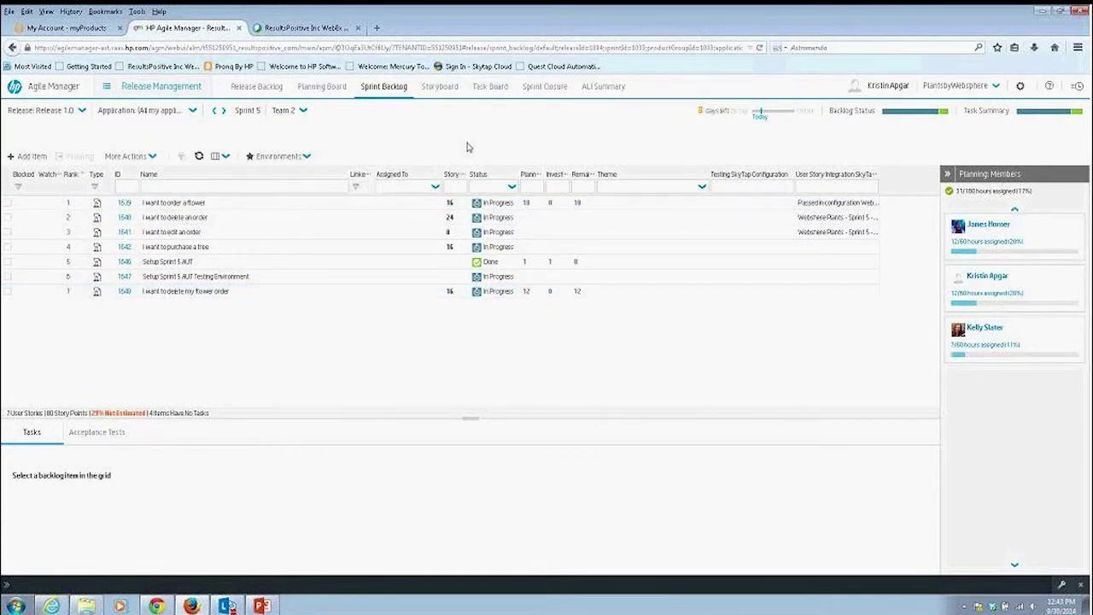
Show the Sprint 5 Team 2 storyboard, with four stories in Testing and one Done.
{"action": "left_click", "coordinate": [439, 87]}
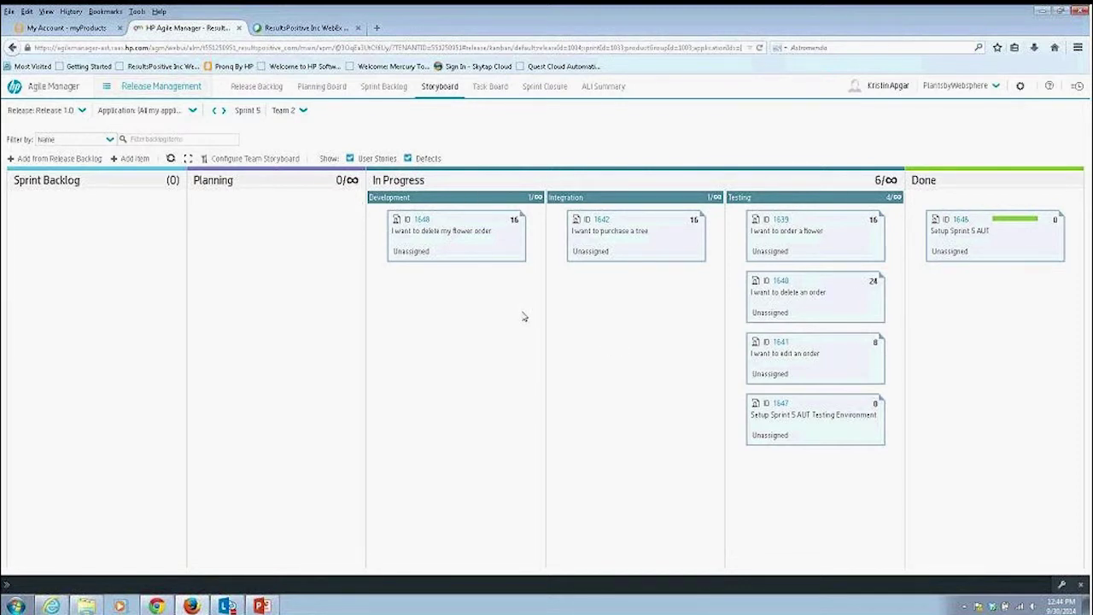
Open the Sprint 5 task board and bring up the options for Task 1.
{"action": "mouse_move", "coordinate": [449, 236]}
{"action": "left_click", "coordinate": [499, 87]}
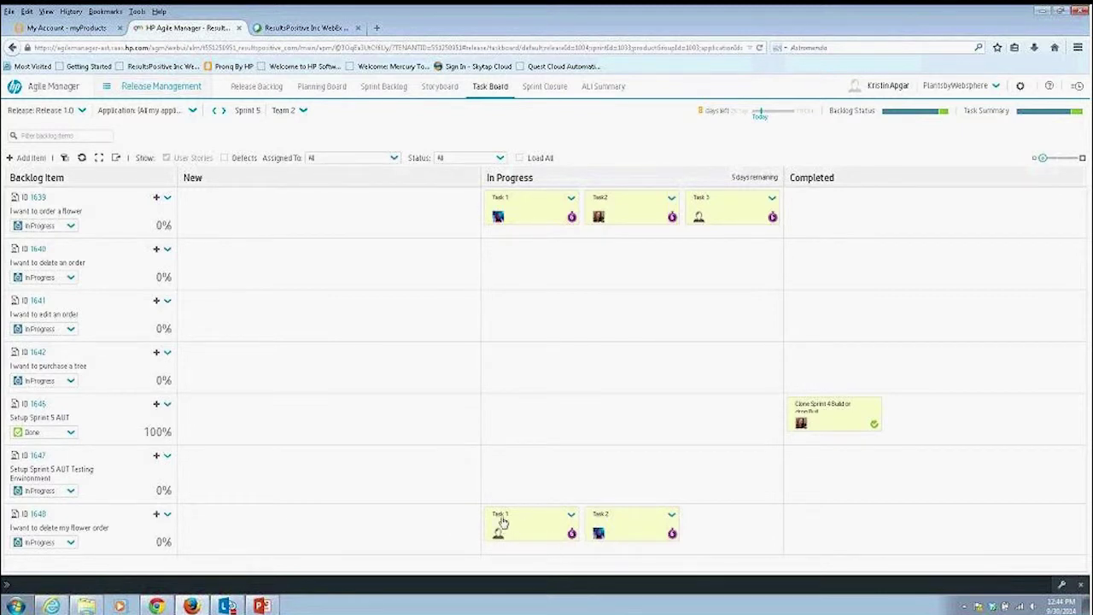
{"action": "left_click", "coordinate": [572, 517]}
{"action": "left_click", "coordinate": [589, 534]}
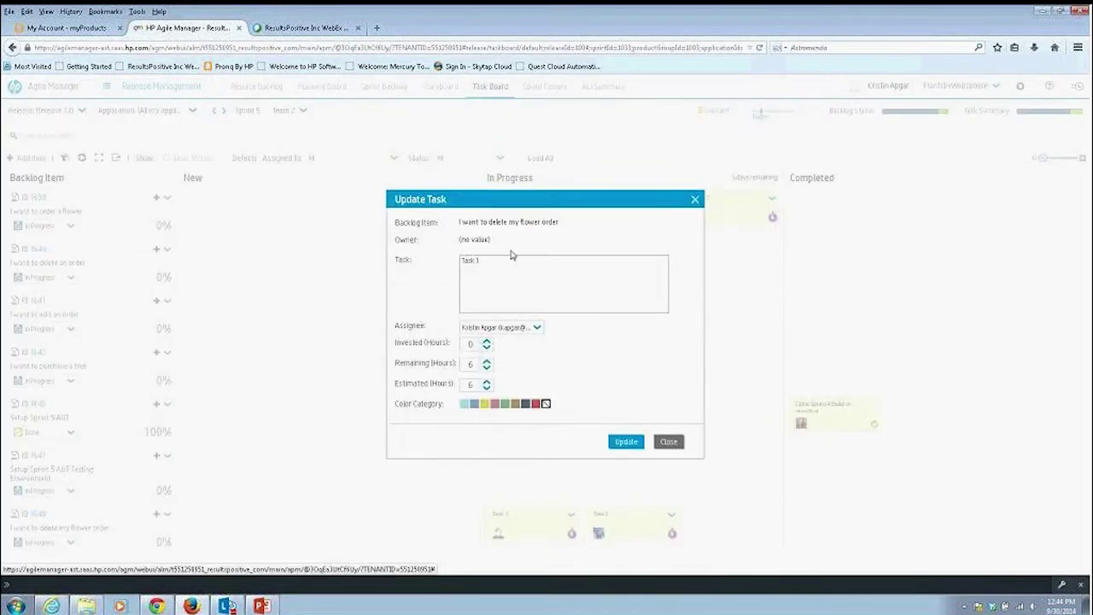
{"action": "left_click", "coordinate": [673, 445]}
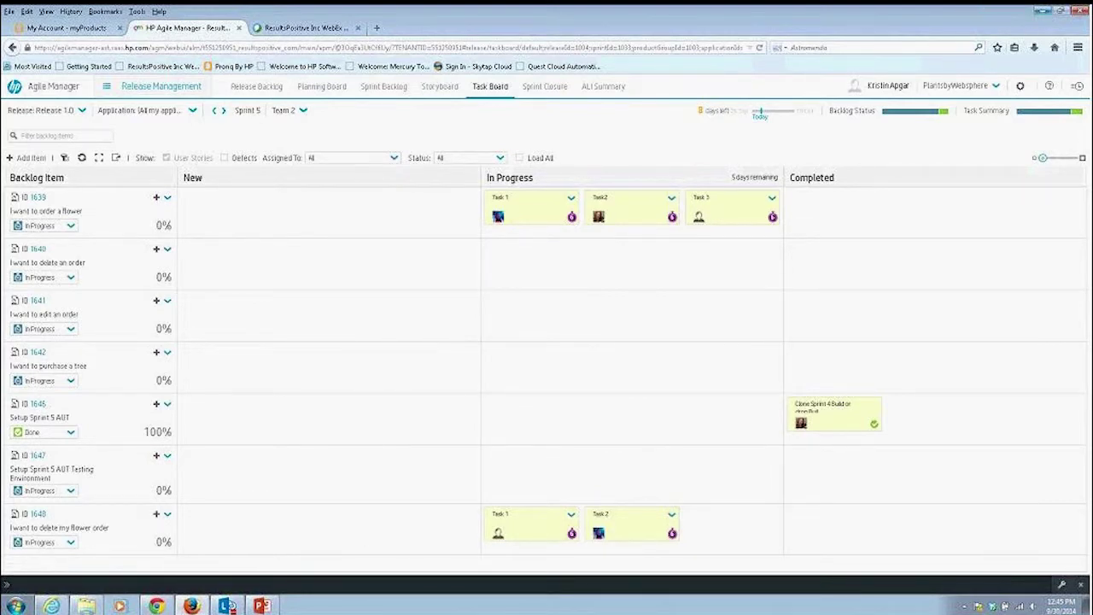
Sign in to Skytap Cloud with the account username and password, then open Websphere Plants - Sprint 5.
{"action": "left_click", "coordinate": [53, 605]}
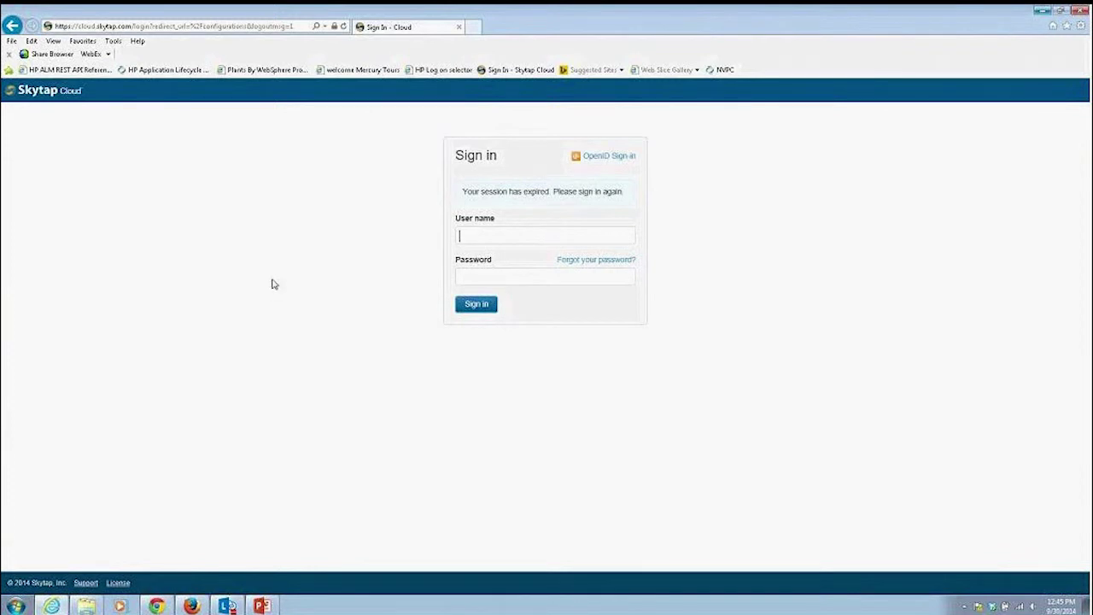
{"action": "type", "text": "kapgar"}
{"action": "key", "text": "Tab"}
{"action": "type", "text": "********"}
{"action": "key", "text": "Return"}
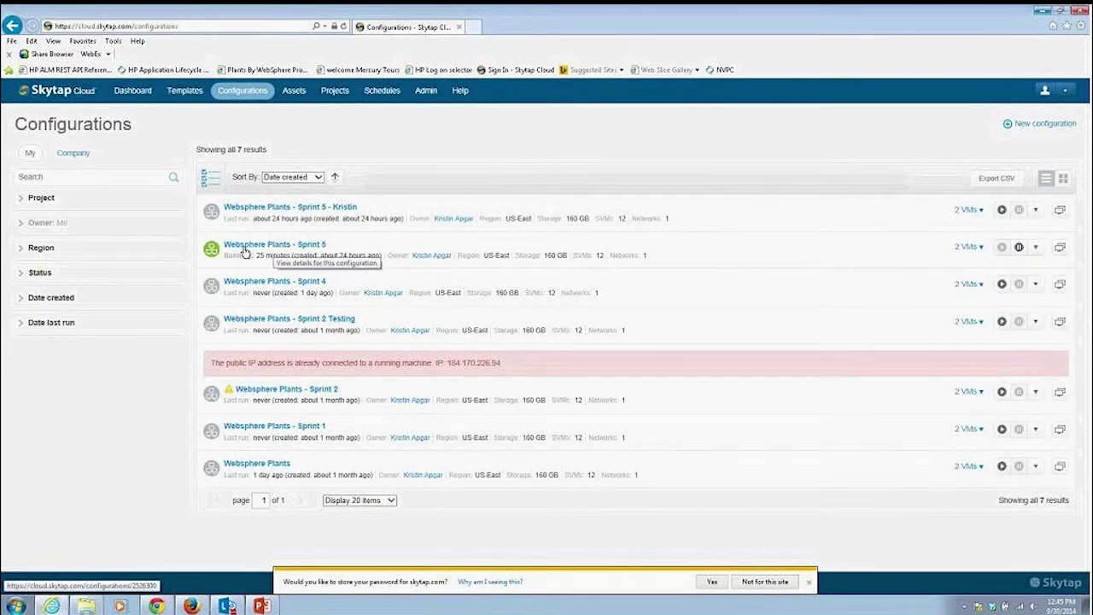
{"action": "left_click", "coordinate": [256, 249]}
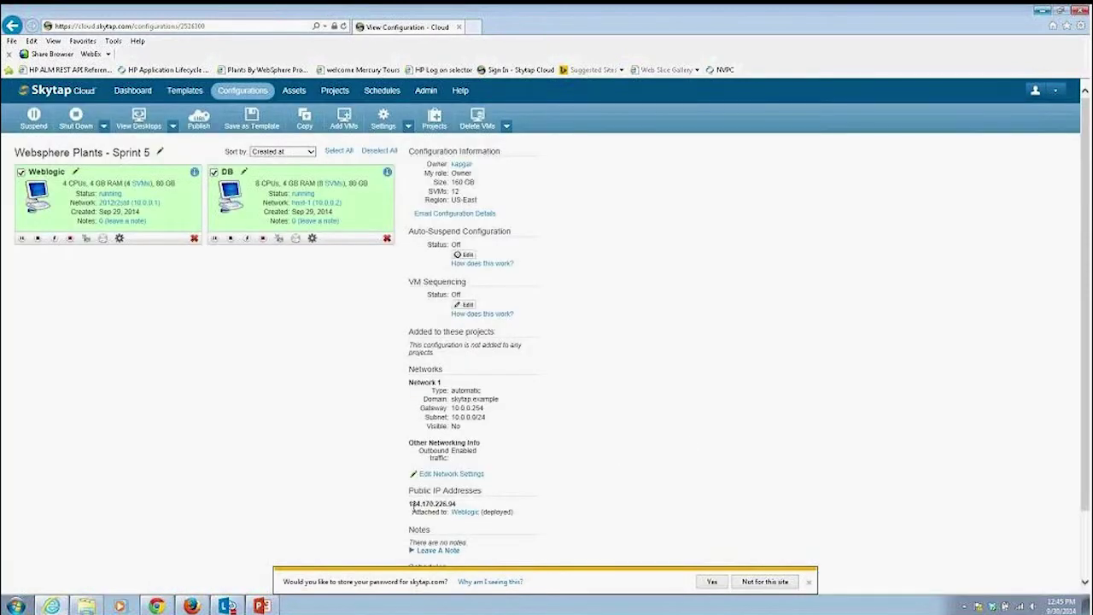
Open Plants by WebSphere at public IP 184.170.226.94 in a new tab, browse Fruits & Vegetables, return to Skytap.
{"action": "left_click_drag", "start_coordinate": [411, 505], "coordinate": [467, 508]}
{"action": "left_click", "coordinate": [474, 26]}
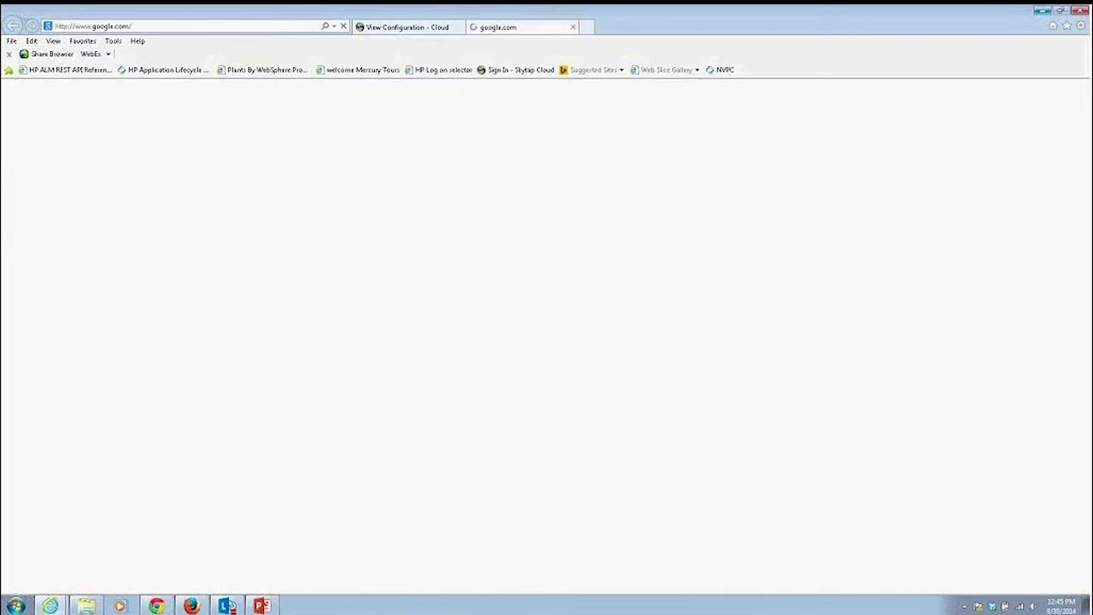
{"action": "left_click", "coordinate": [260, 70]}
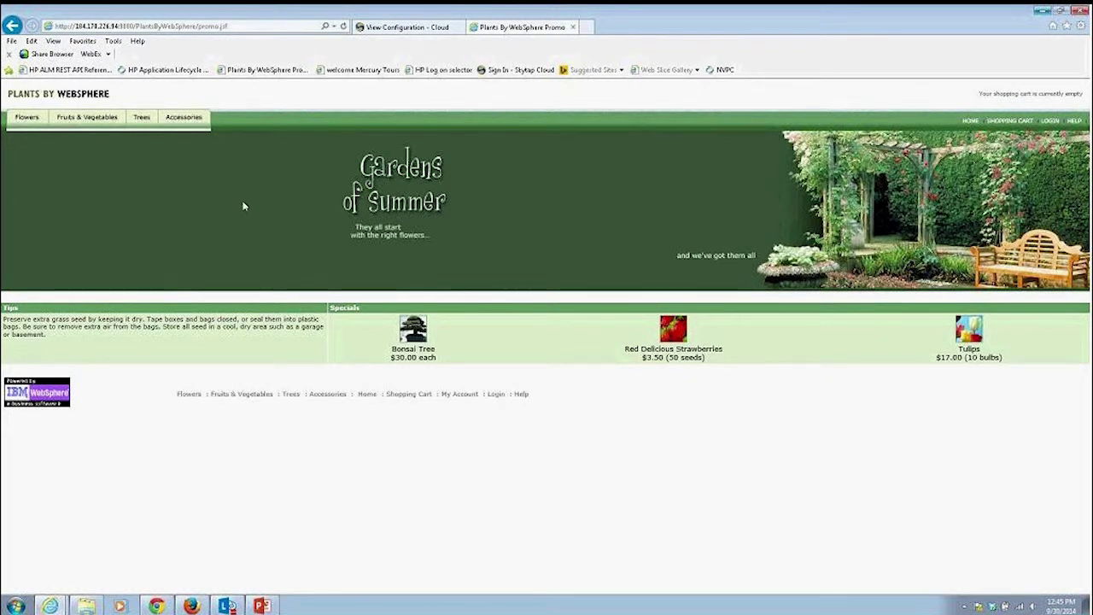
{"action": "left_click", "coordinate": [28, 120]}
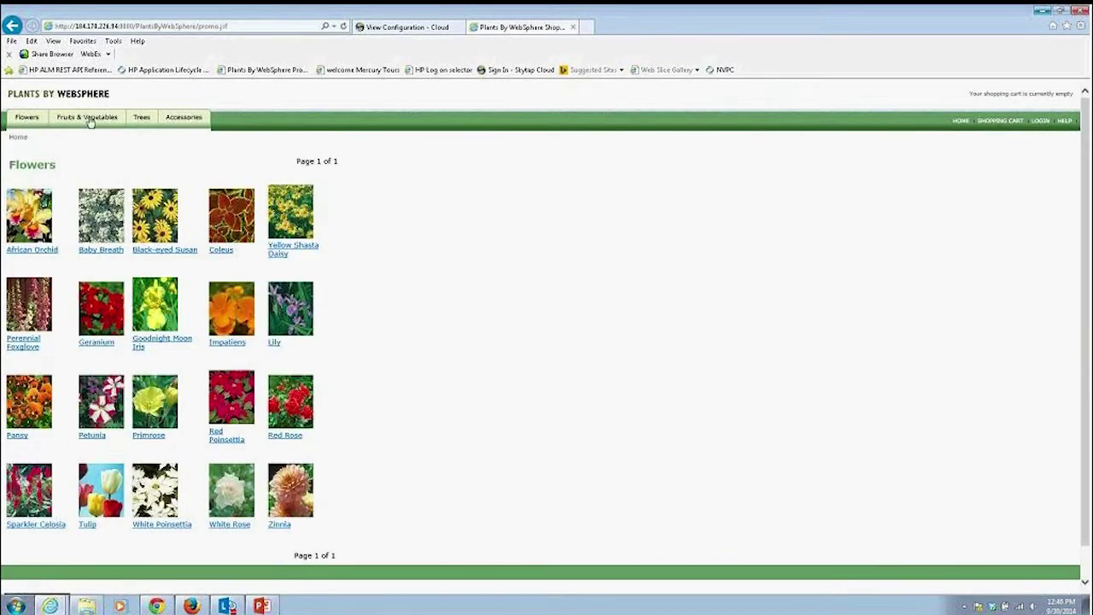
{"action": "left_click", "coordinate": [88, 118]}
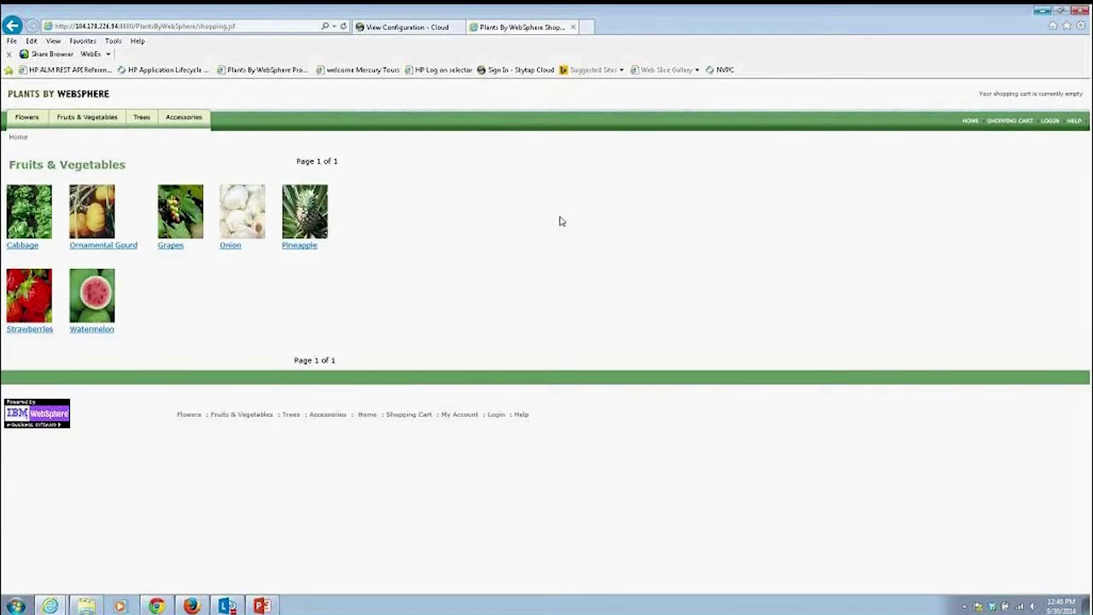
{"action": "left_click", "coordinate": [409, 29]}
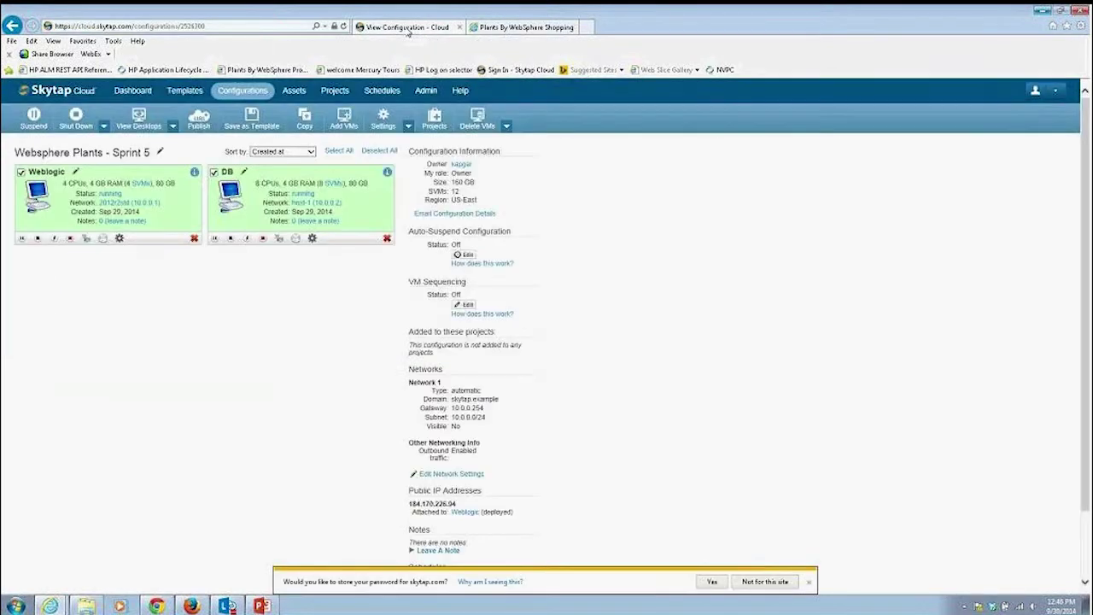
Reopen the Websphere Plants configuration from the Skytap dashboard and start adding VMs from templates.
{"action": "left_click", "coordinate": [140, 94]}
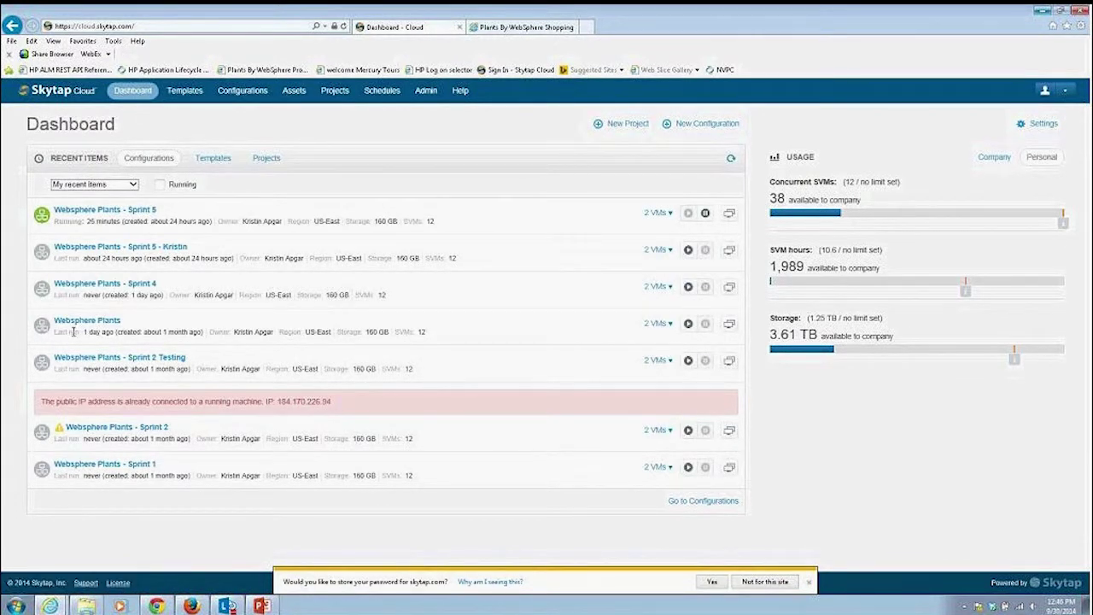
{"action": "mouse_move", "coordinate": [84, 333]}
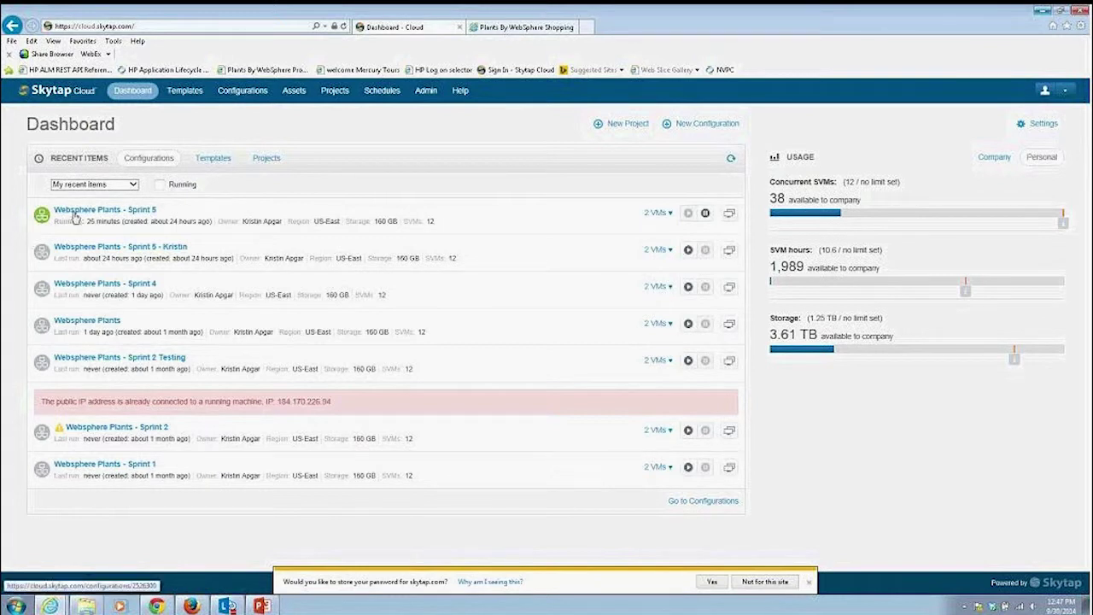
{"action": "left_click", "coordinate": [72, 324]}
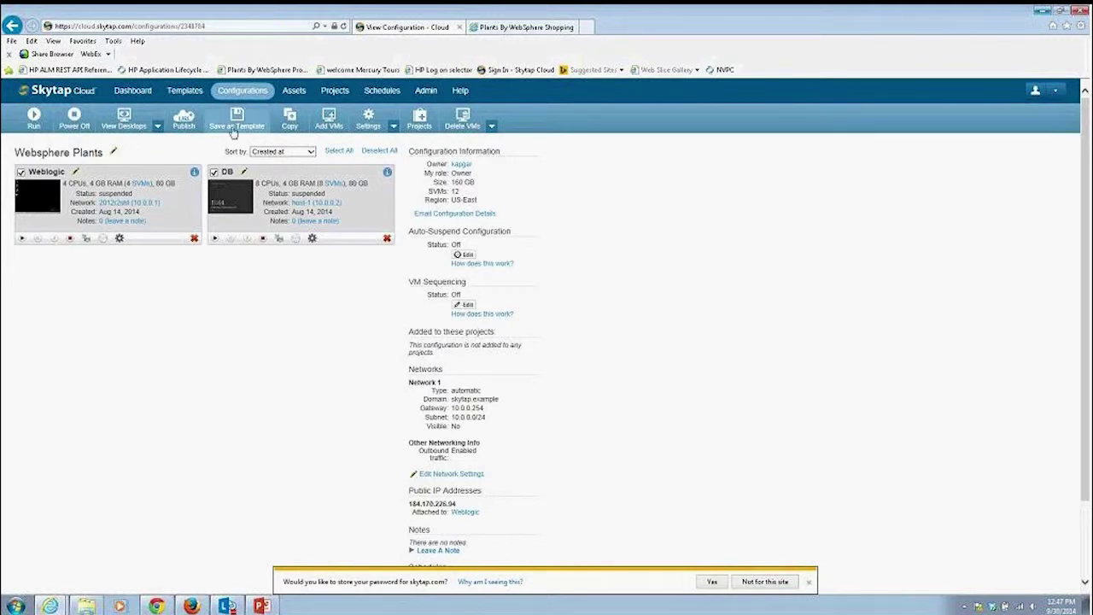
{"action": "left_click", "coordinate": [327, 123]}
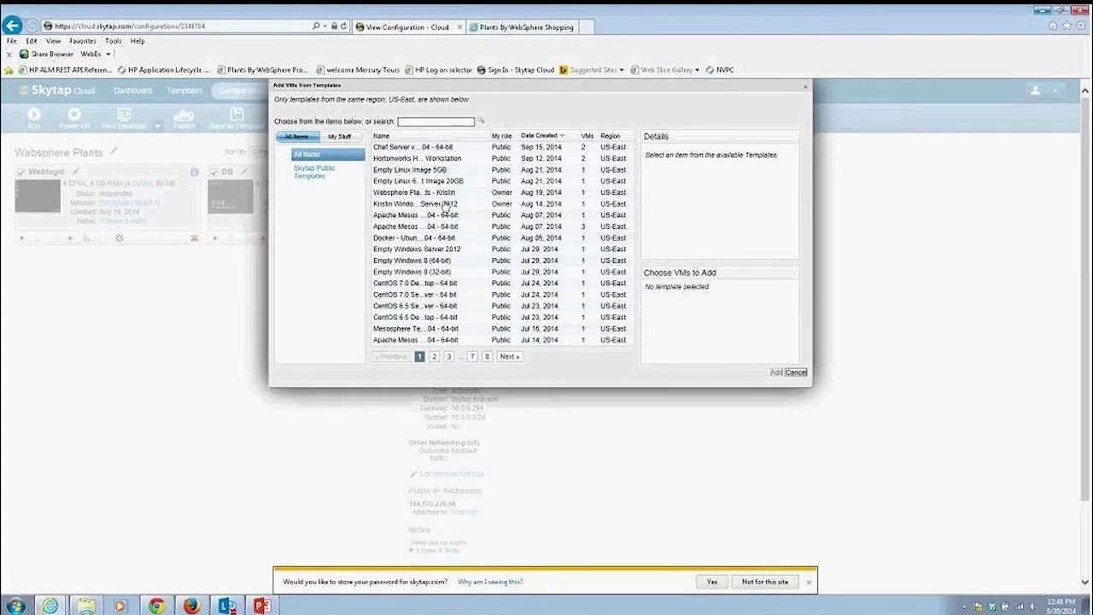
Add the Windows 8 64-bit - Sysprepped template from page 2 of the template list.
{"action": "left_click", "coordinate": [434, 356]}
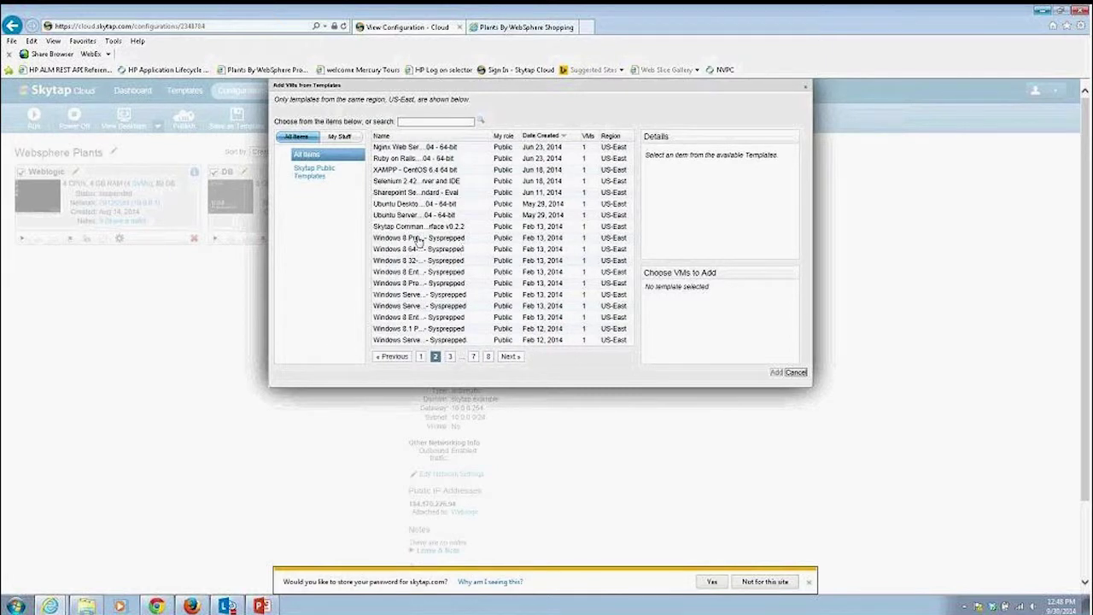
{"action": "left_click", "coordinate": [387, 250]}
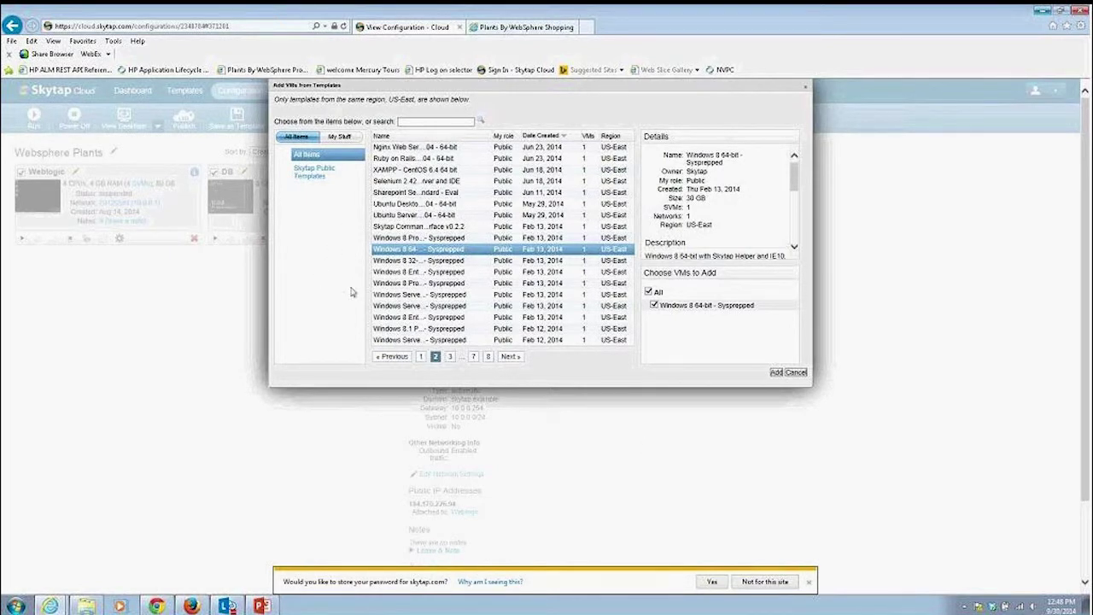
{"action": "left_click", "coordinate": [776, 373]}
{"action": "left_click", "coordinate": [805, 87]}
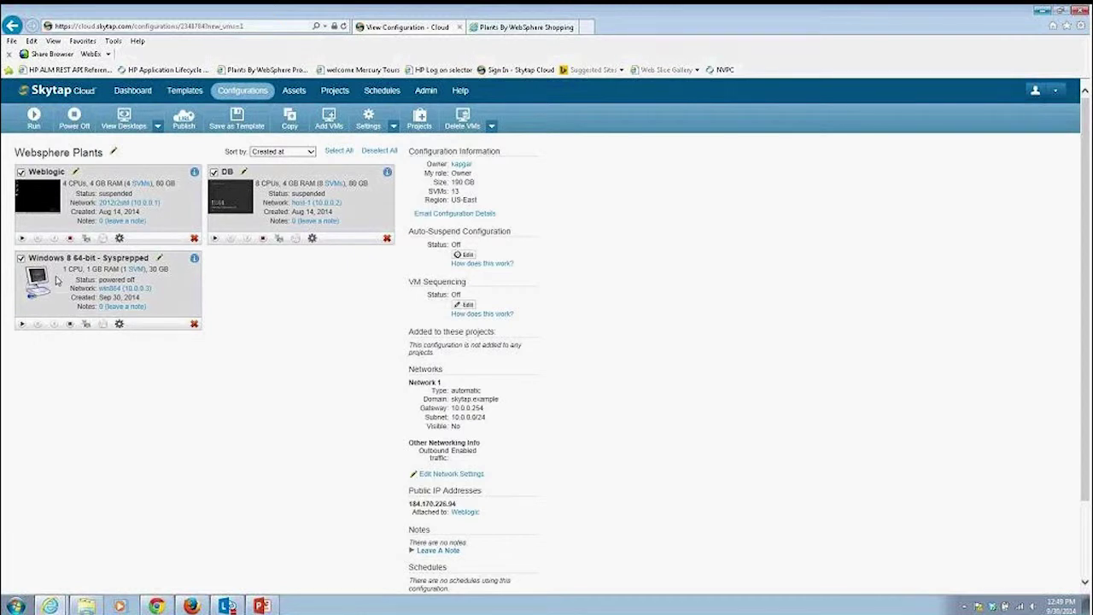
Open VM Settings for the Windows 8 machine, showing Network 1, hostname win864, IP 10.0.0.3.
{"action": "left_click", "coordinate": [120, 323]}
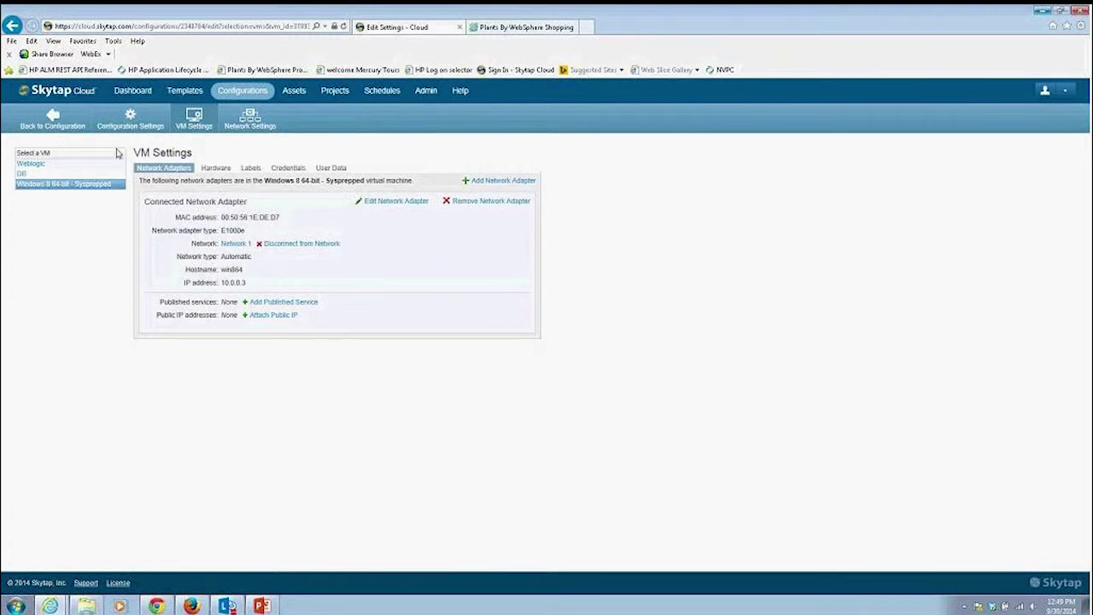
Return to the Websphere Plants configuration, now listing the powered-off Windows 8 VM.
{"action": "left_click", "coordinate": [37, 126]}
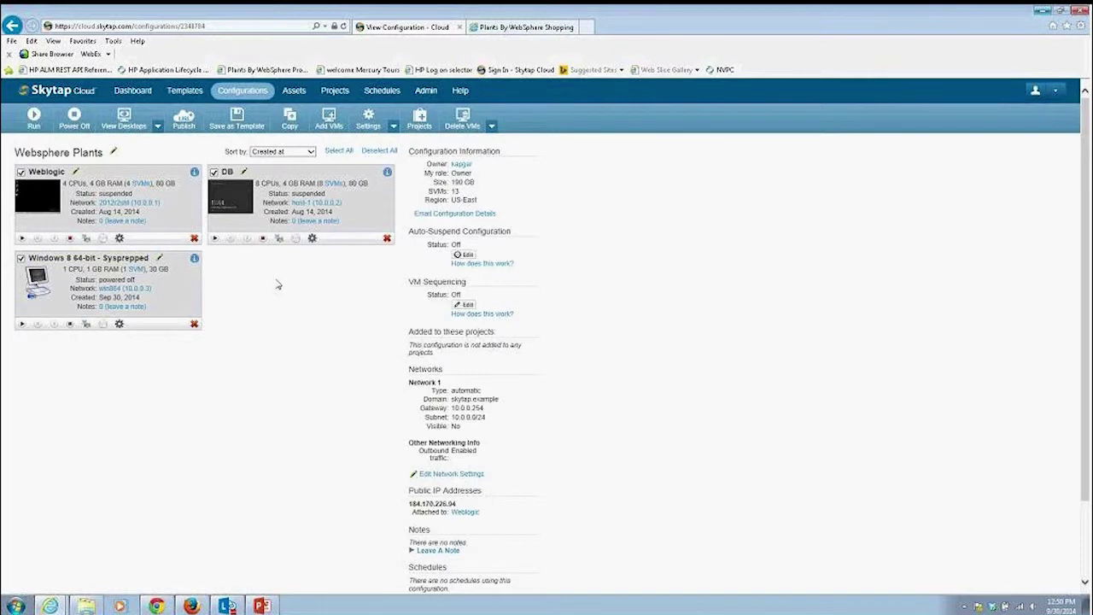
View recent configurations on the Skytap dashboard, glance at the Agile Manager task board, then minimize Firefox.
{"action": "left_click", "coordinate": [134, 93]}
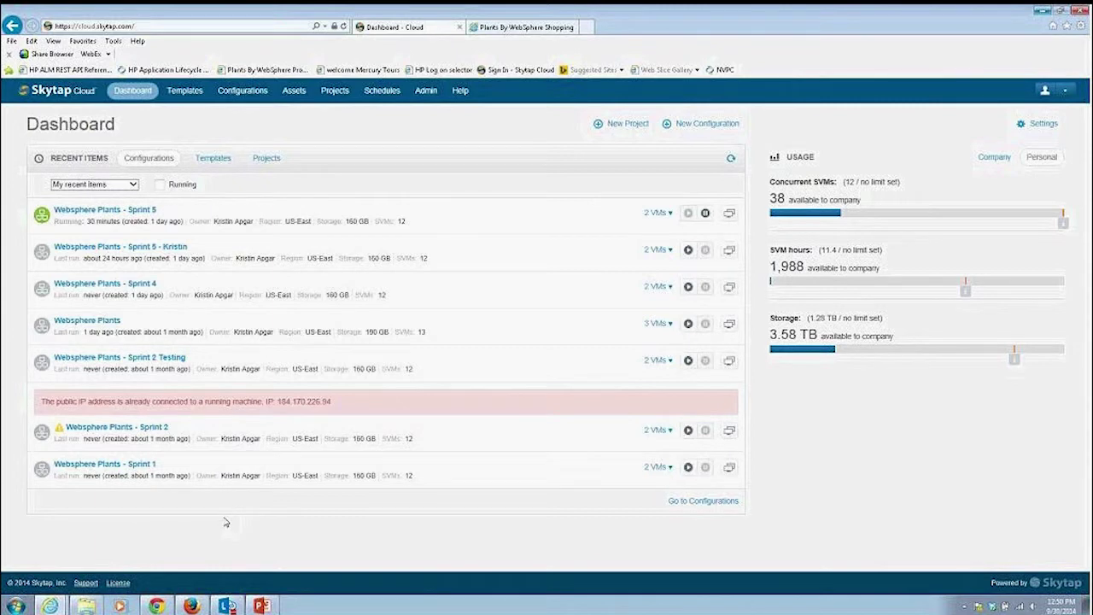
{"action": "left_click", "coordinate": [191, 605]}
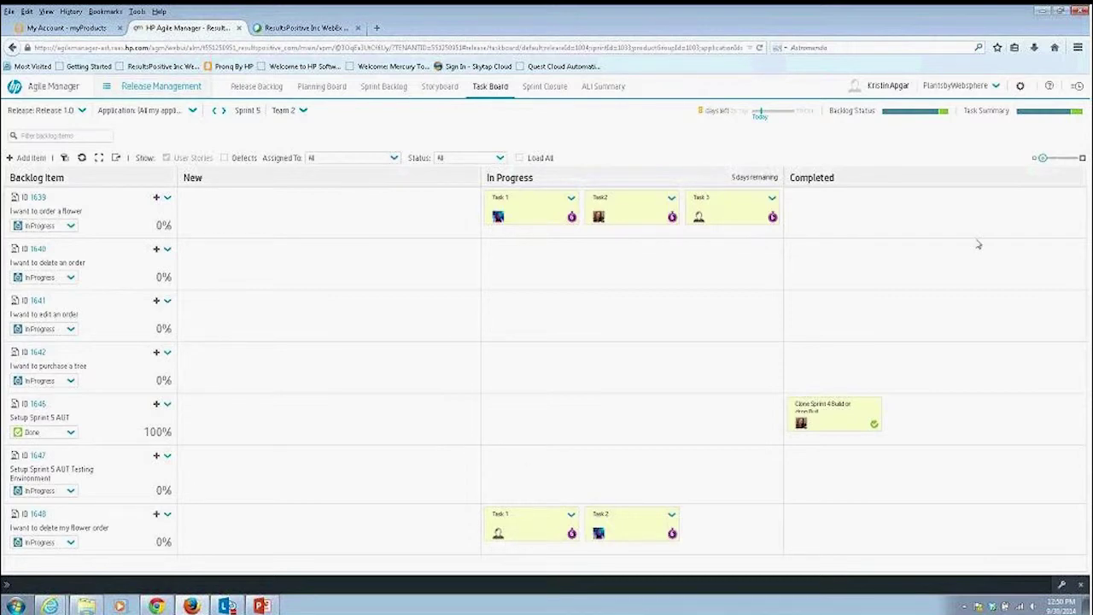
{"action": "left_click", "coordinate": [1043, 10]}
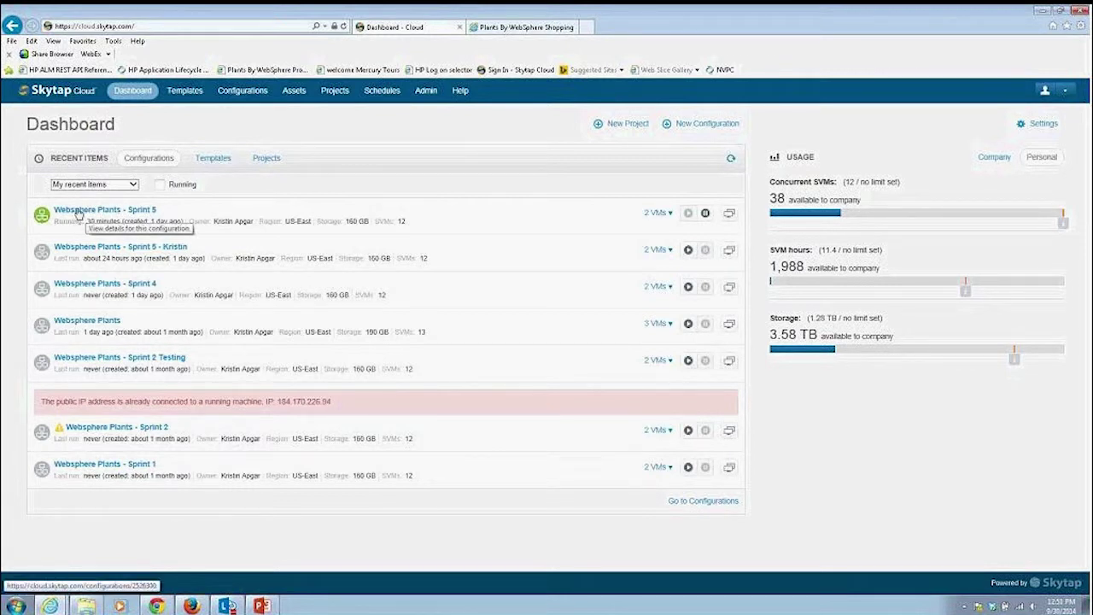
Copy Websphere Plants - Sprint 5, replacing 'Copy' in the new name with the owner's name.
{"action": "left_click", "coordinate": [78, 213]}
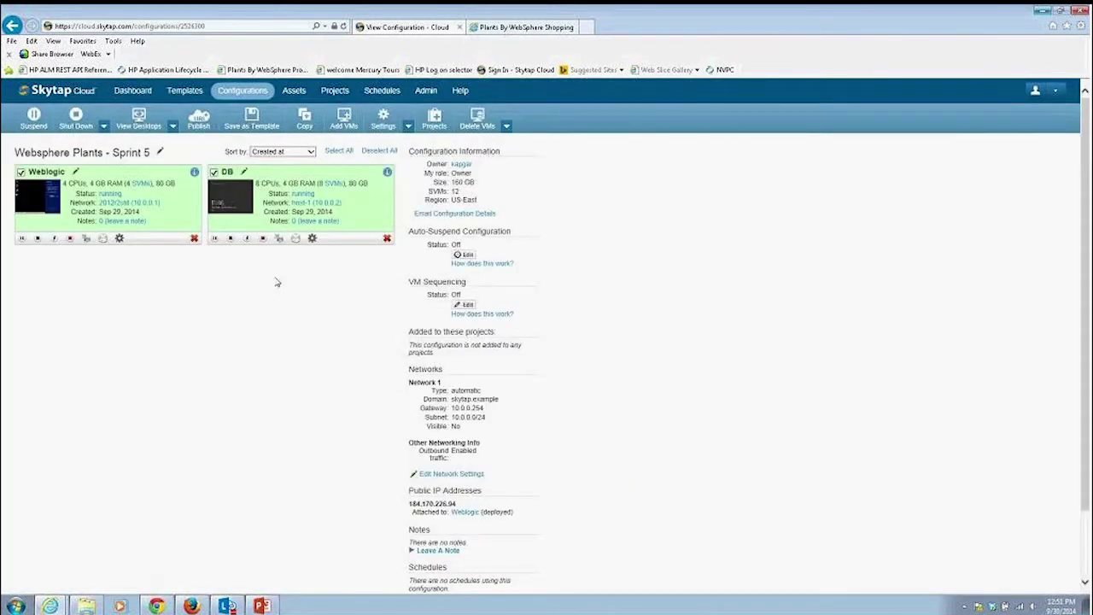
{"action": "left_click", "coordinate": [305, 119]}
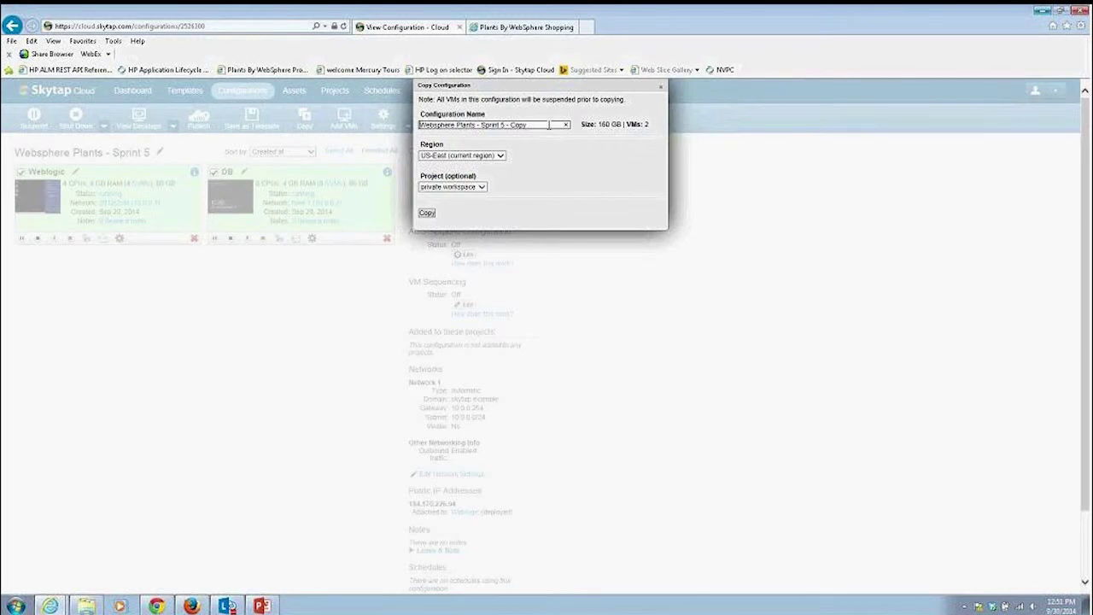
{"action": "key", "text": "BackSpace"}
{"action": "key", "text": "BackSpace"}
{"action": "key", "text": "BackSpace"}
{"action": "key", "text": "BackSpace"}
{"action": "type", "text": "Kristin"}
{"action": "left_click", "coordinate": [426, 213]}
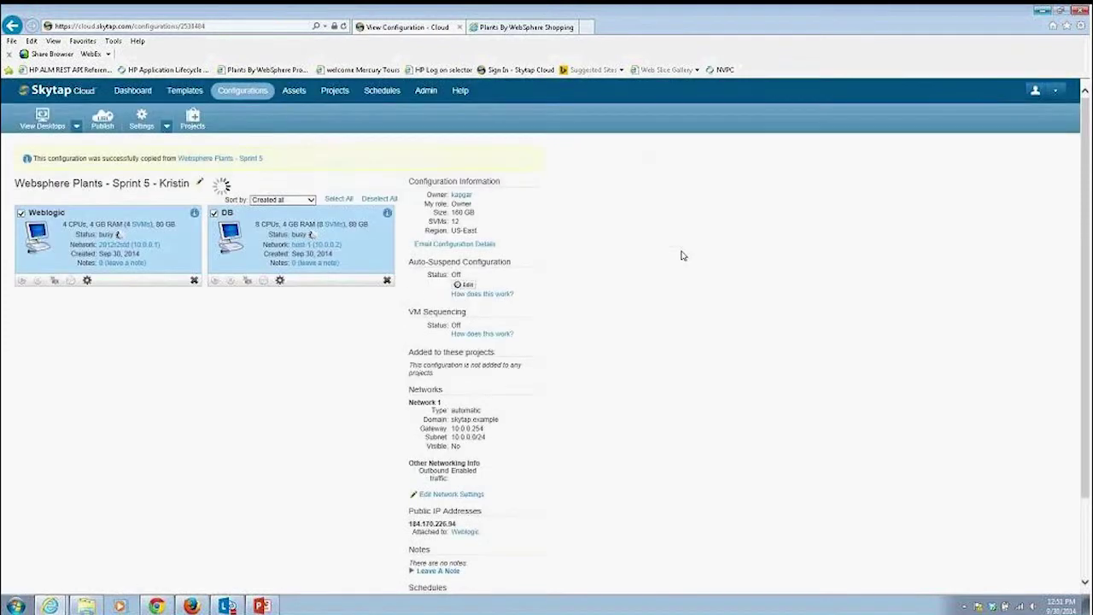
{"action": "left_click", "coordinate": [132, 90]}
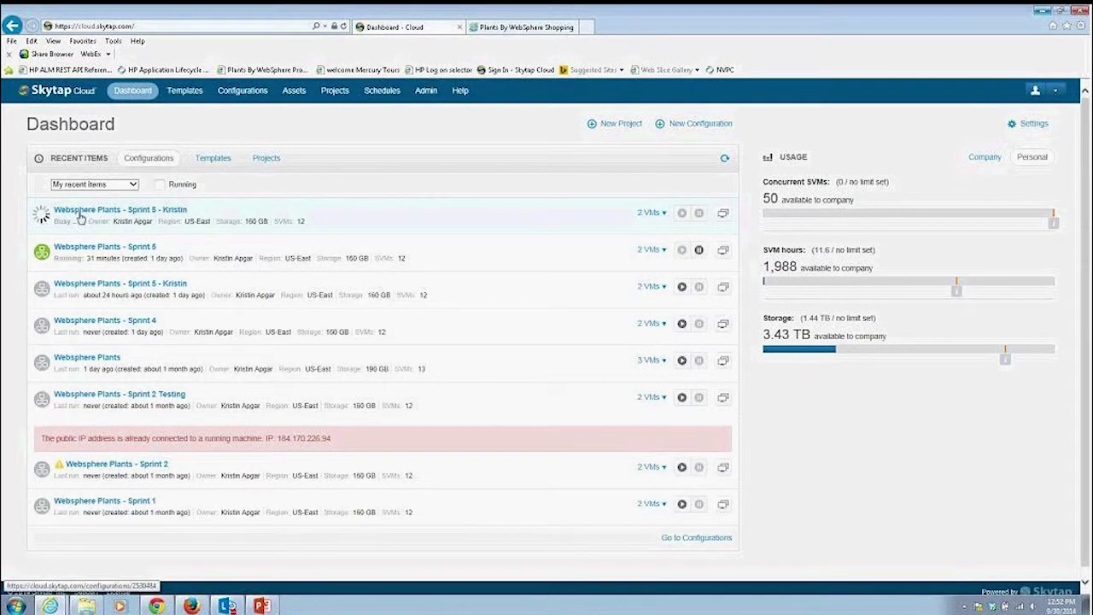
Open the Websphere Plants - Sprint 5 configuration from the dashboard list.
{"action": "left_click", "coordinate": [106, 248]}
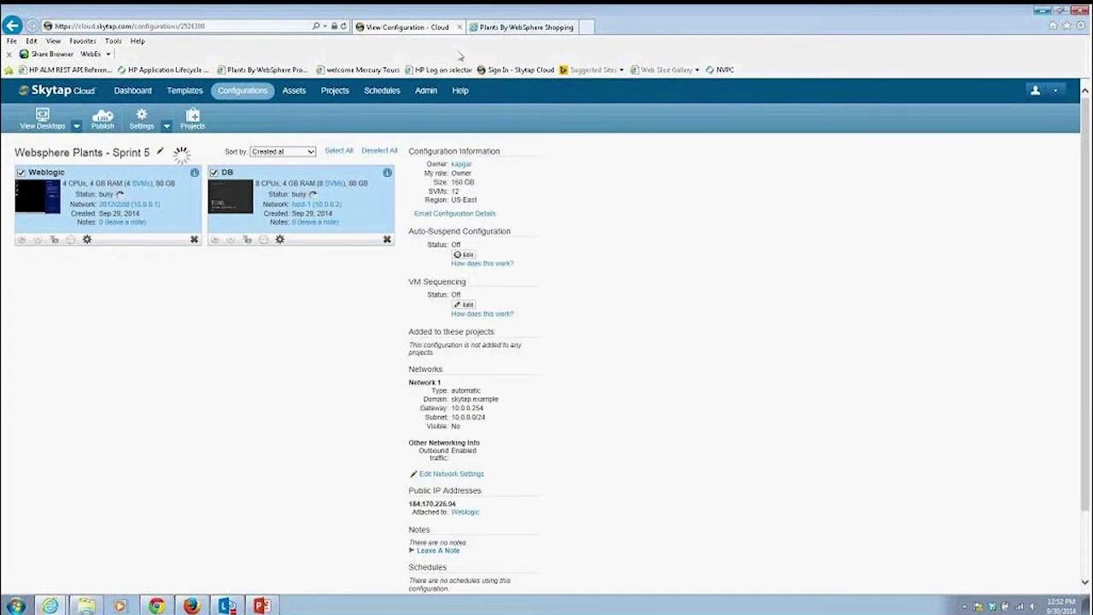
Reload the Plants by WebSphere shop page, then return to the Skytap Cloud dashboard.
{"action": "left_click", "coordinate": [517, 27]}
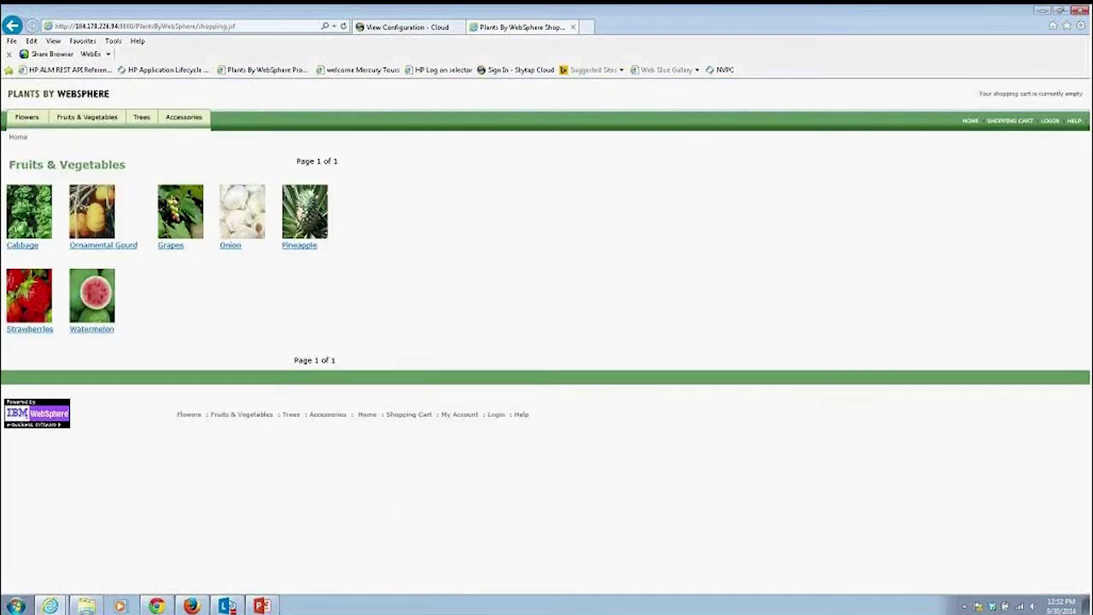
{"action": "key", "text": "Return"}
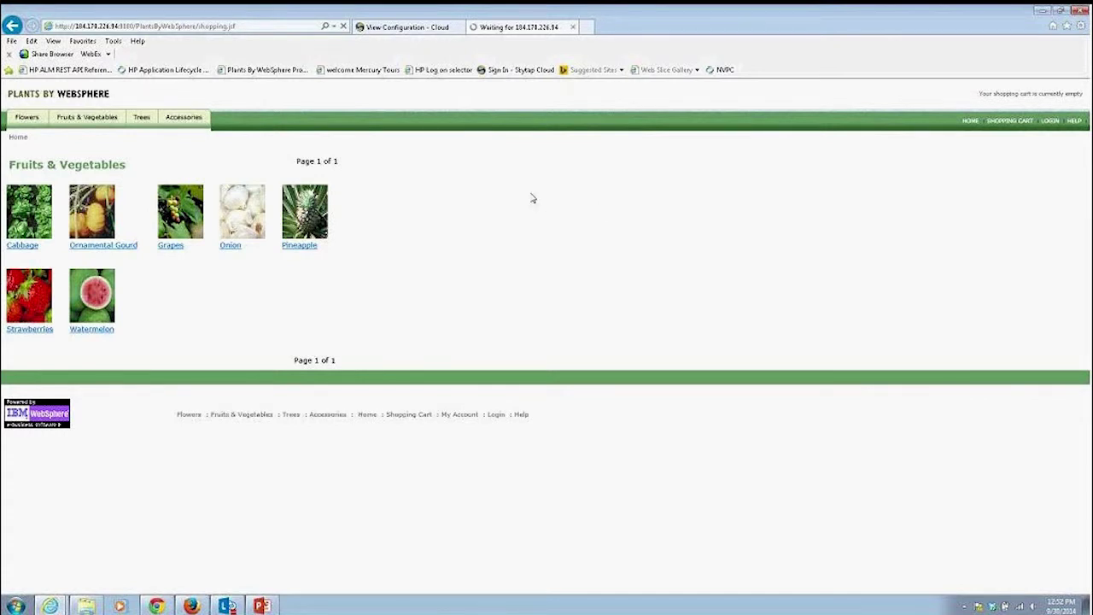
{"action": "left_click", "coordinate": [404, 29]}
{"action": "left_click", "coordinate": [133, 90]}
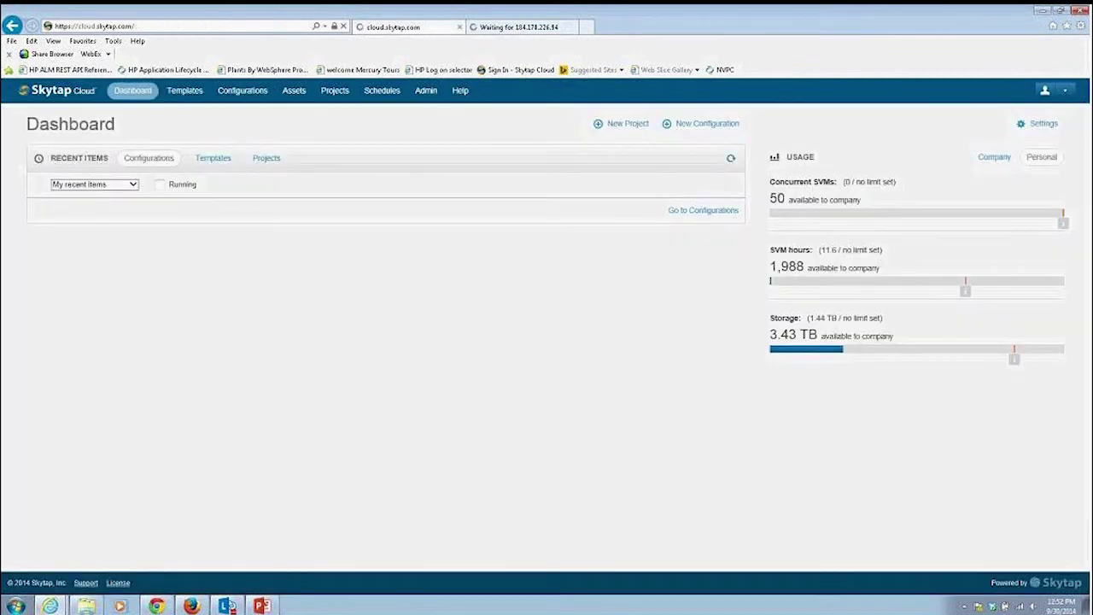
In the Sprint 5 configuration's VM Settings, detach public IP 184.170.226.94 from Weblogic.
{"action": "left_click", "coordinate": [93, 214]}
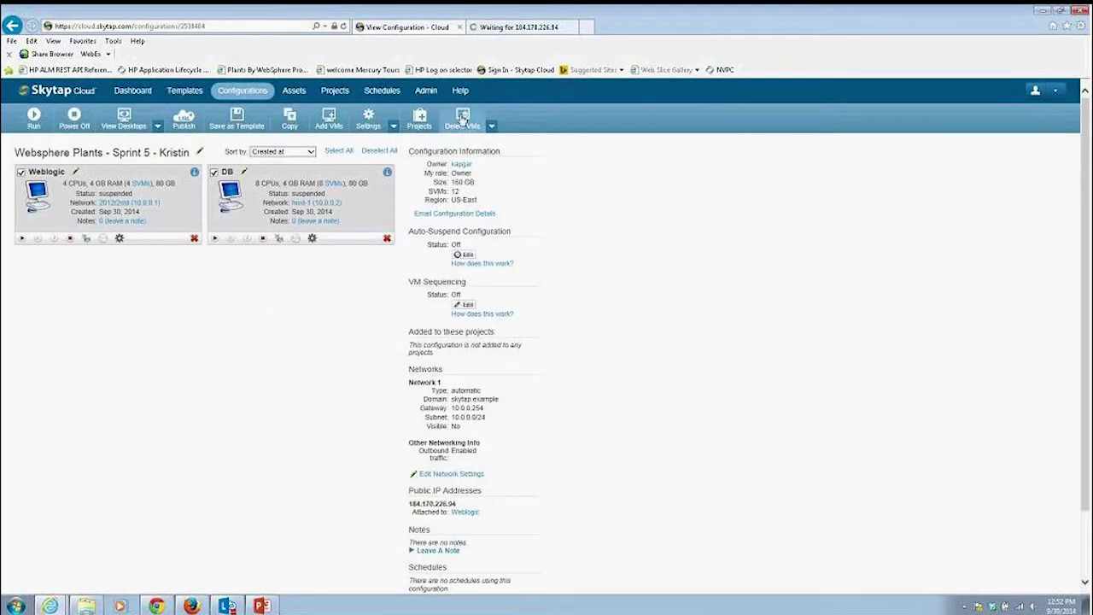
{"action": "left_click", "coordinate": [393, 127]}
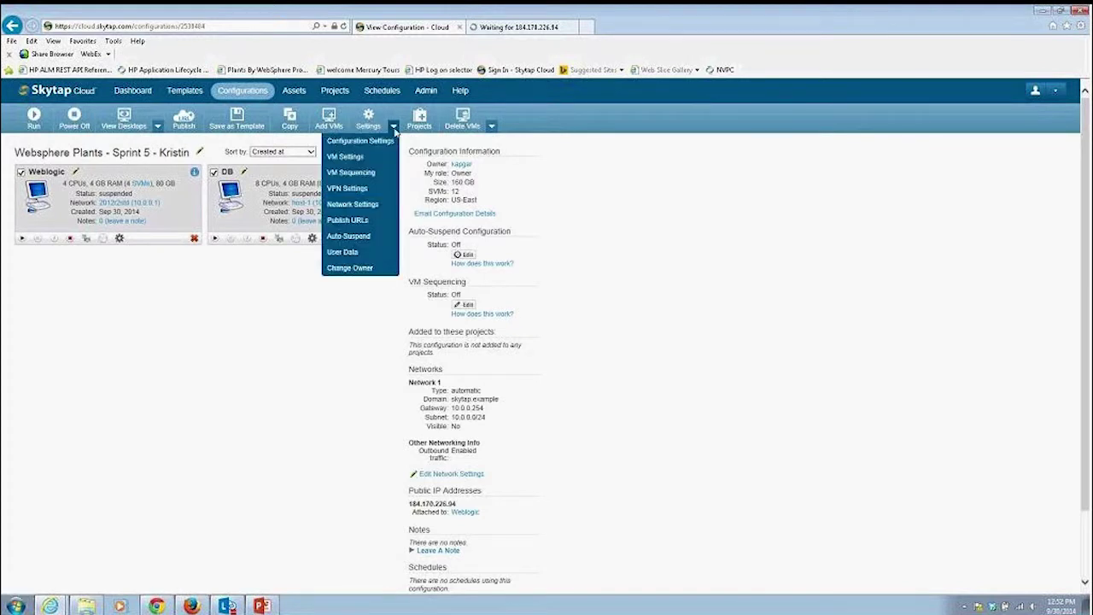
{"action": "left_click", "coordinate": [346, 156]}
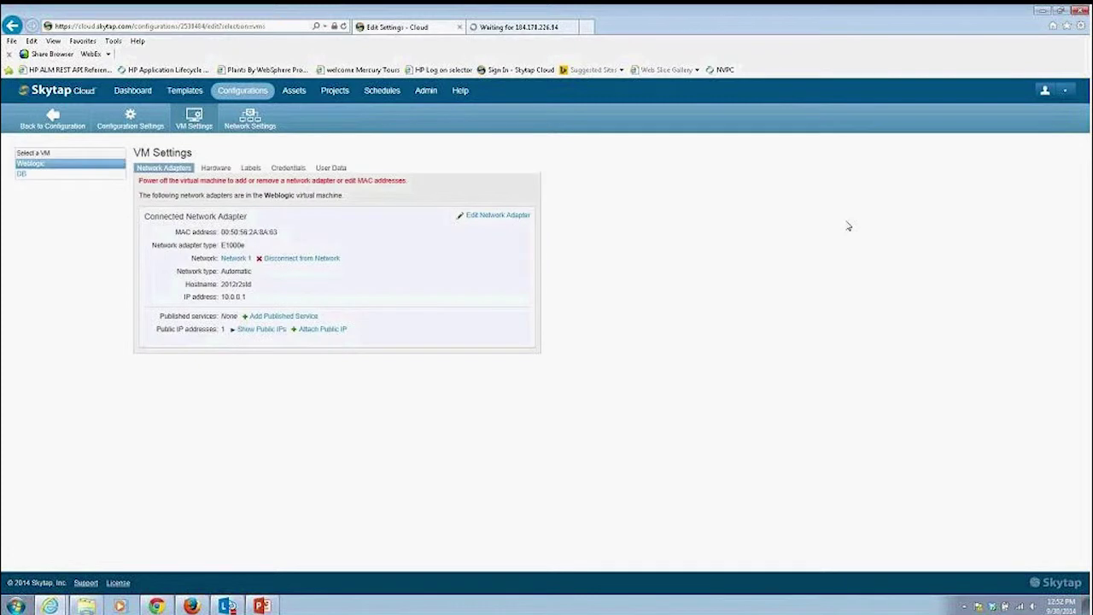
{"action": "left_click", "coordinate": [254, 332]}
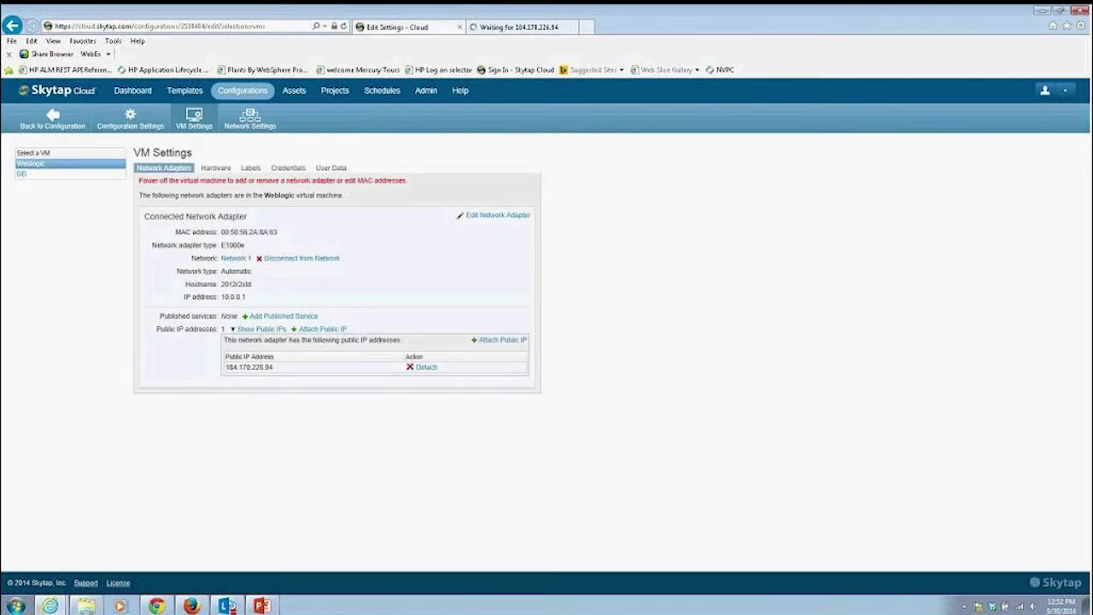
{"action": "left_click", "coordinate": [424, 367]}
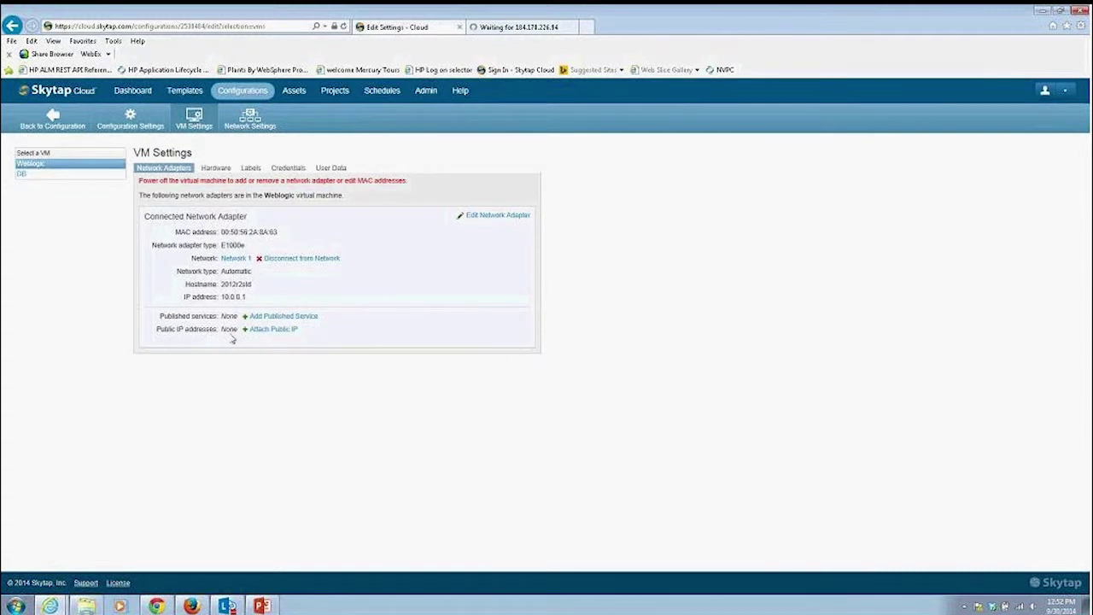
Attach public IP 184.170.226.118 to the Weblogic VM and return to the configuration.
{"action": "left_click", "coordinate": [276, 331]}
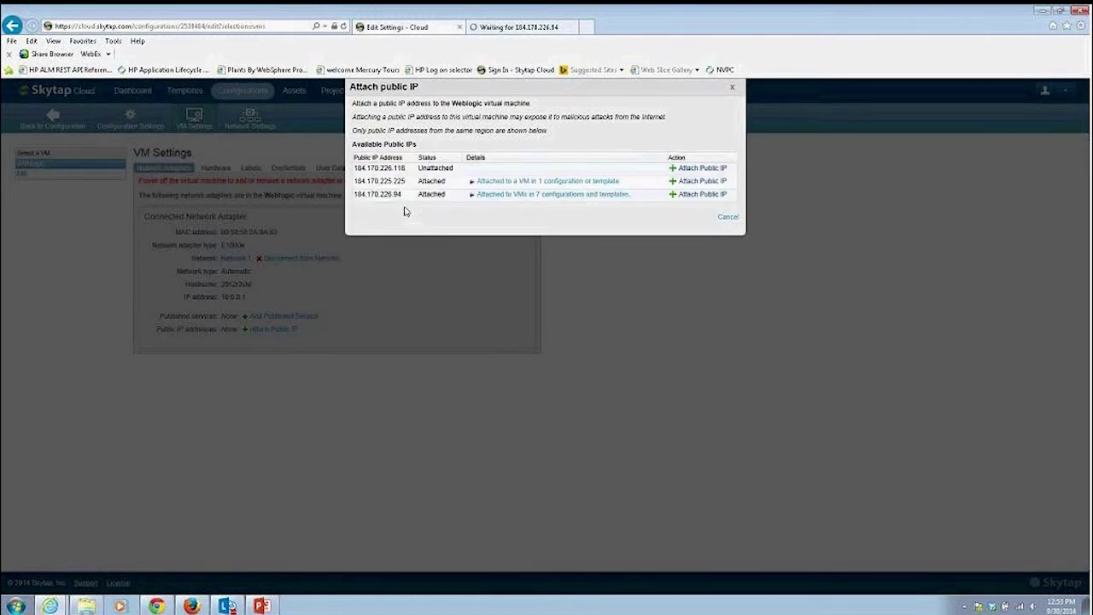
{"action": "left_click", "coordinate": [687, 170]}
{"action": "left_click", "coordinate": [606, 378]}
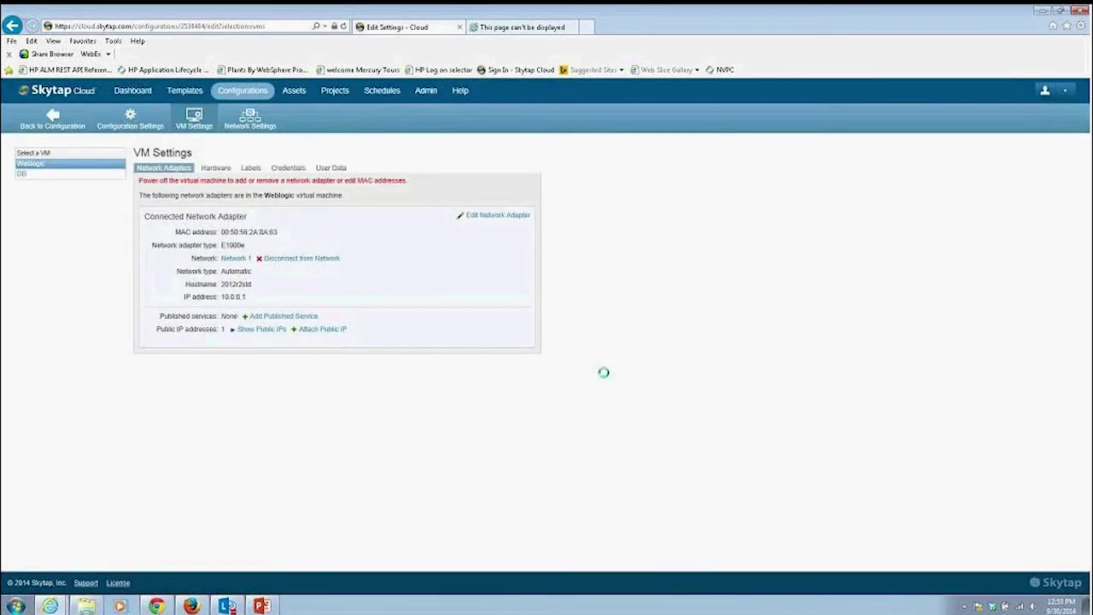
{"action": "left_click", "coordinate": [55, 124]}
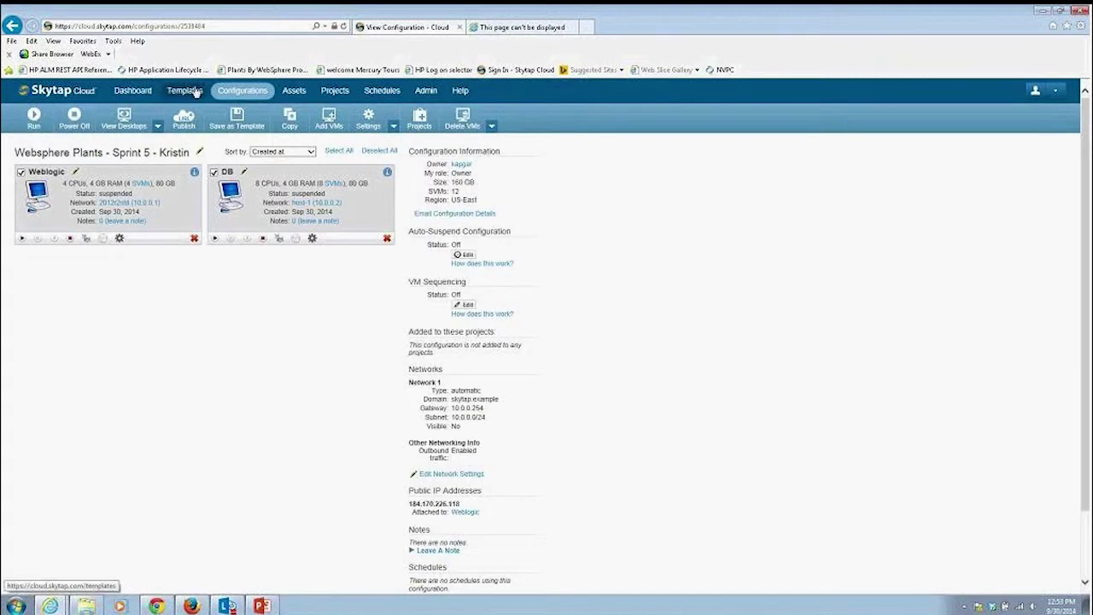
Reopen the Sprint 5 configuration from the dashboard's recent items and run it.
{"action": "left_click", "coordinate": [130, 91]}
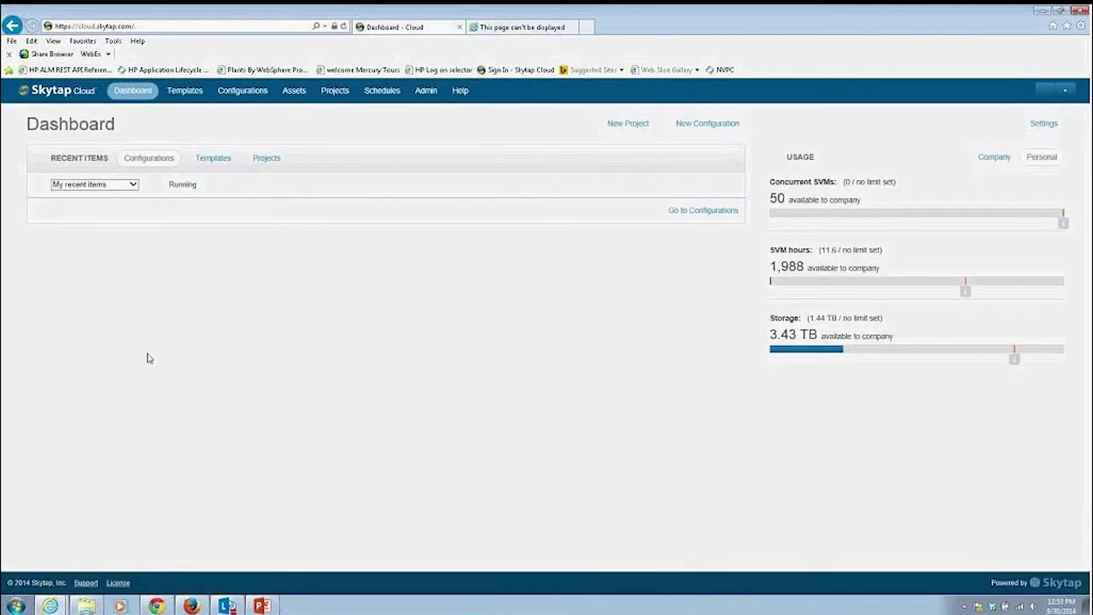
{"action": "left_click", "coordinate": [89, 213]}
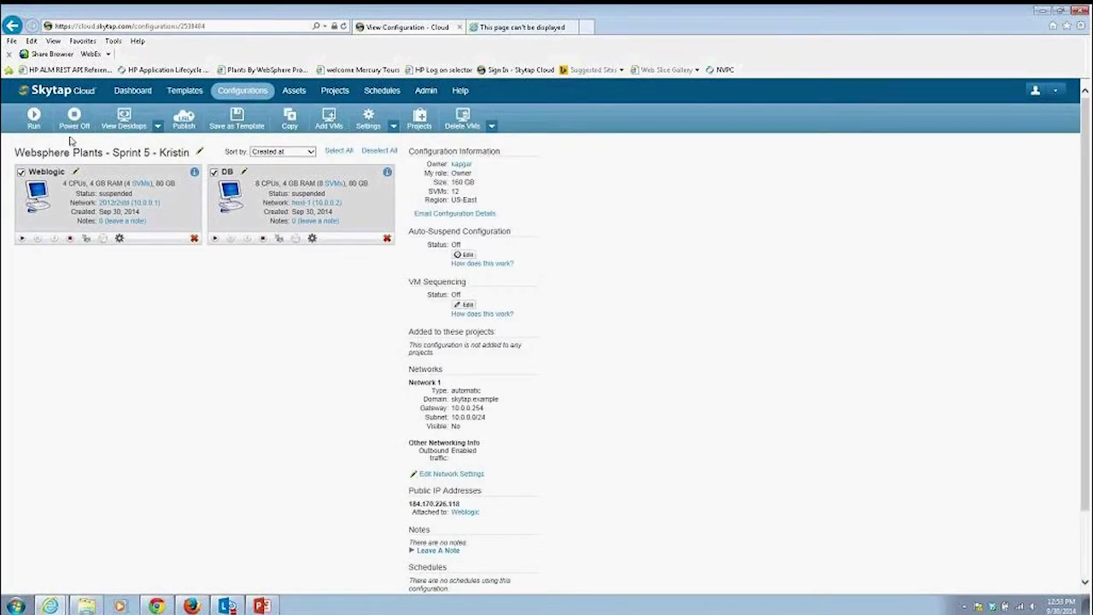
{"action": "left_click", "coordinate": [38, 124]}
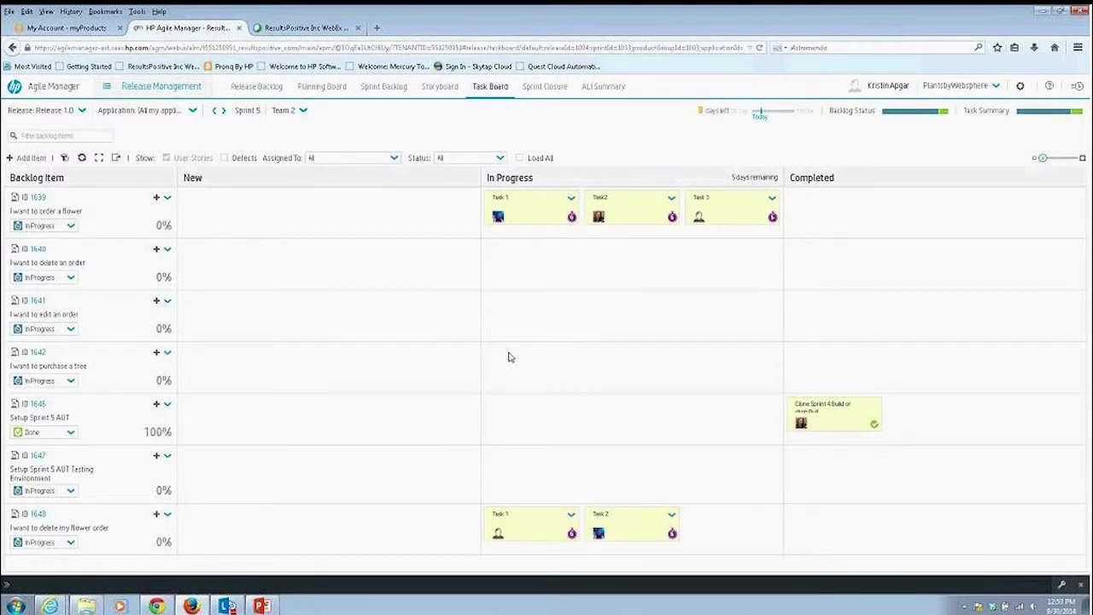
On the Sprint 5 storyboard, drag story 1642 from Integration into Testing.
{"action": "left_click", "coordinate": [440, 89]}
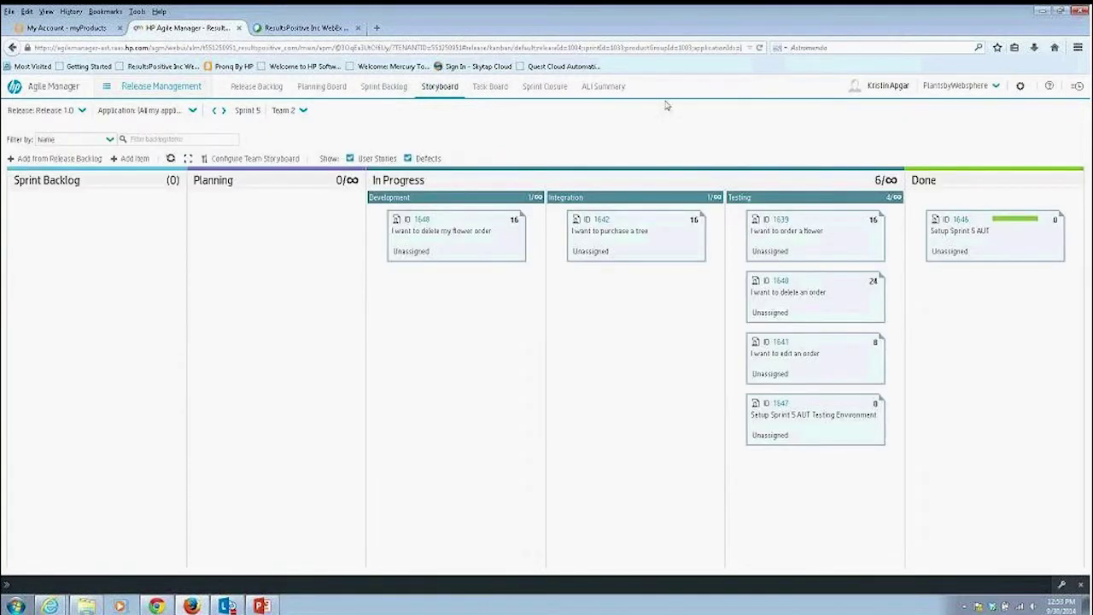
{"action": "mouse_move", "coordinate": [640, 236]}
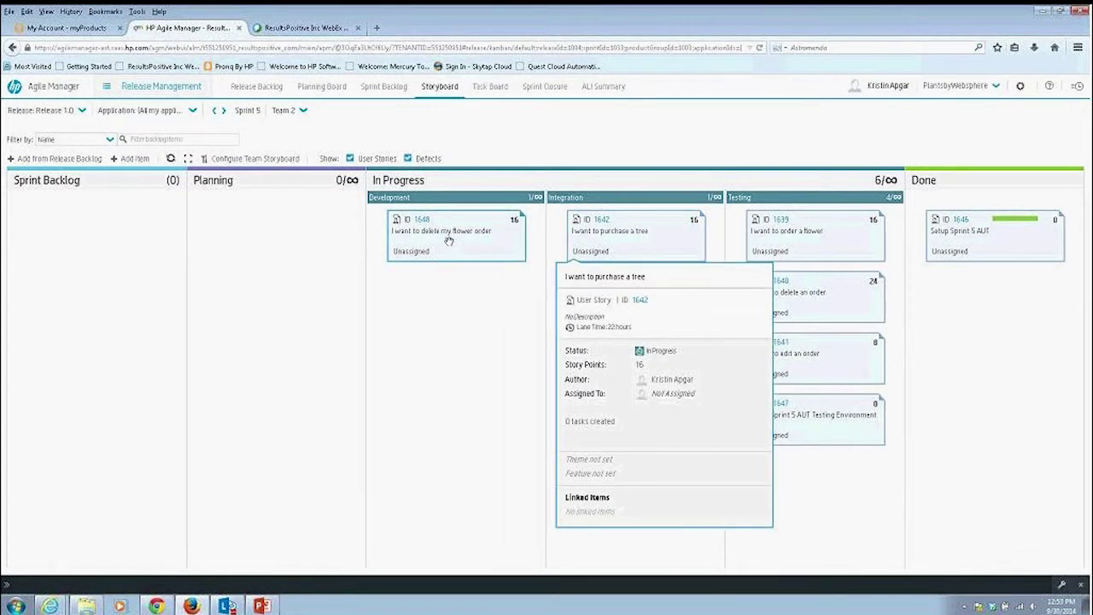
{"action": "mouse_move", "coordinate": [838, 226]}
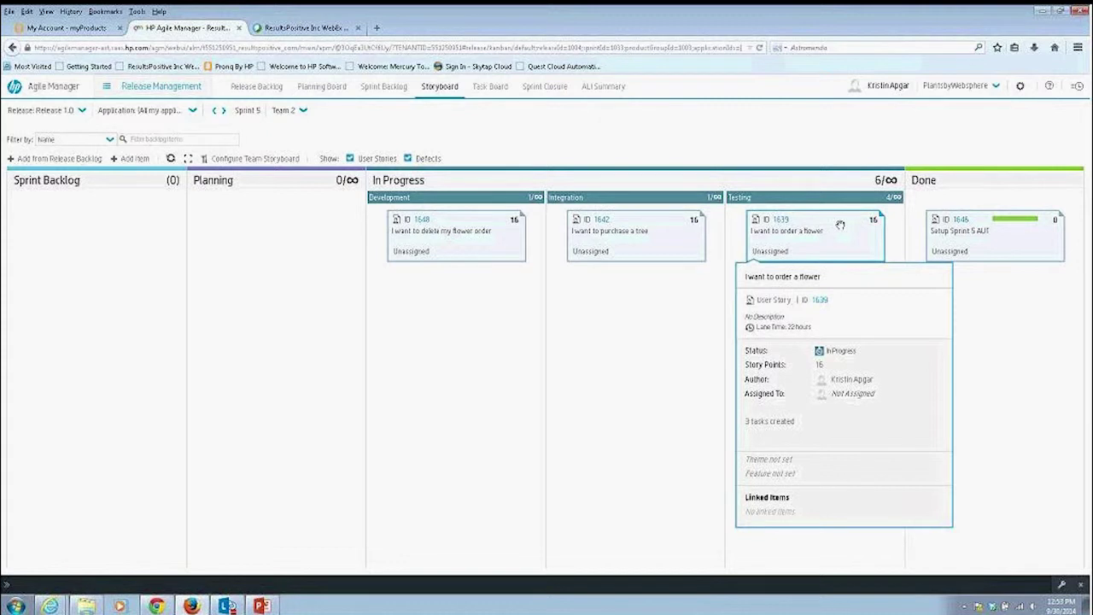
{"action": "left_click_drag", "start_coordinate": [660, 243], "coordinate": [818, 506]}
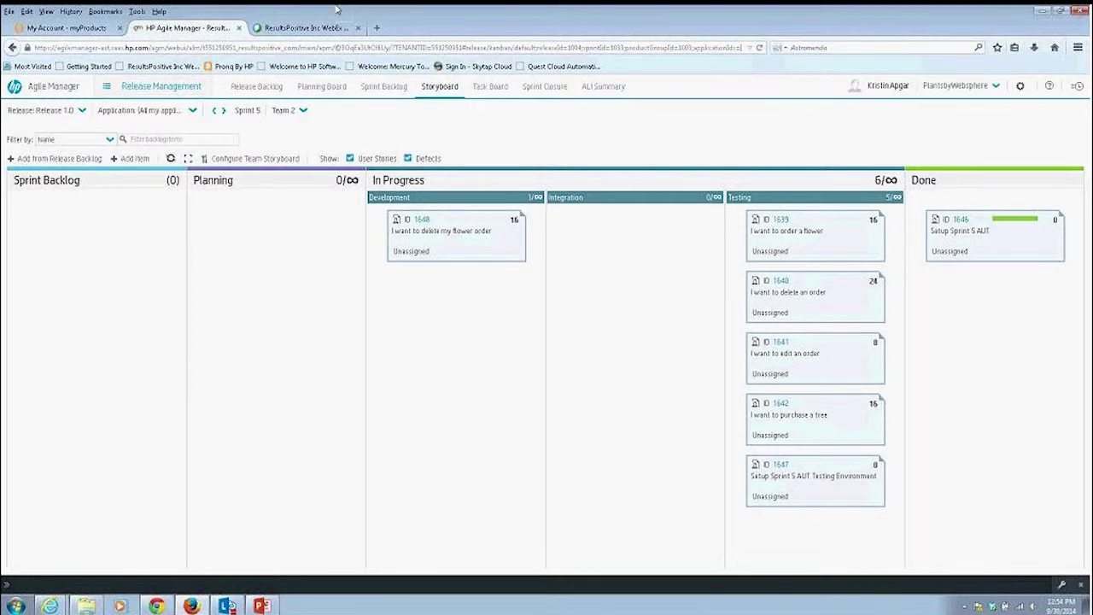
Return to the Skytap dashboard, then switch to the Agile Manager storyboard window.
{"action": "left_click", "coordinate": [224, 605]}
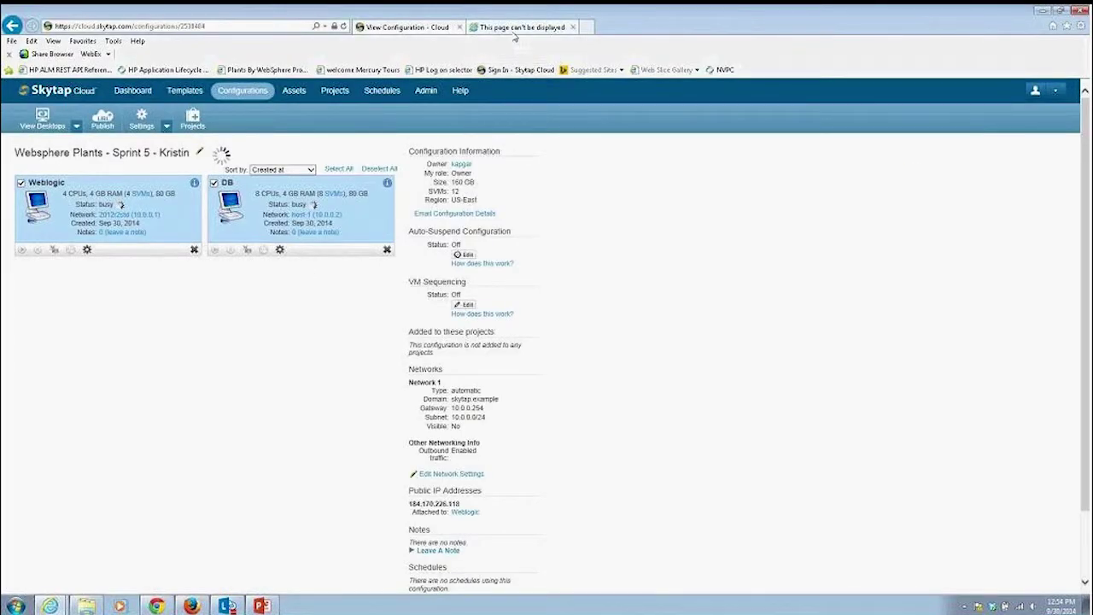
{"action": "left_click", "coordinate": [132, 90]}
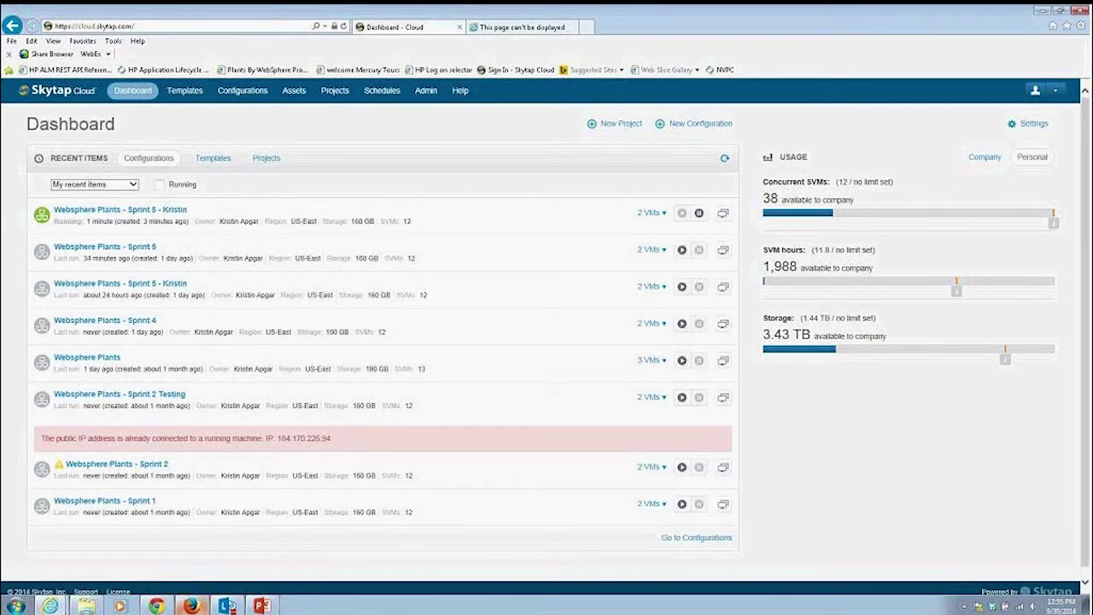
{"action": "left_click", "coordinate": [191, 605]}
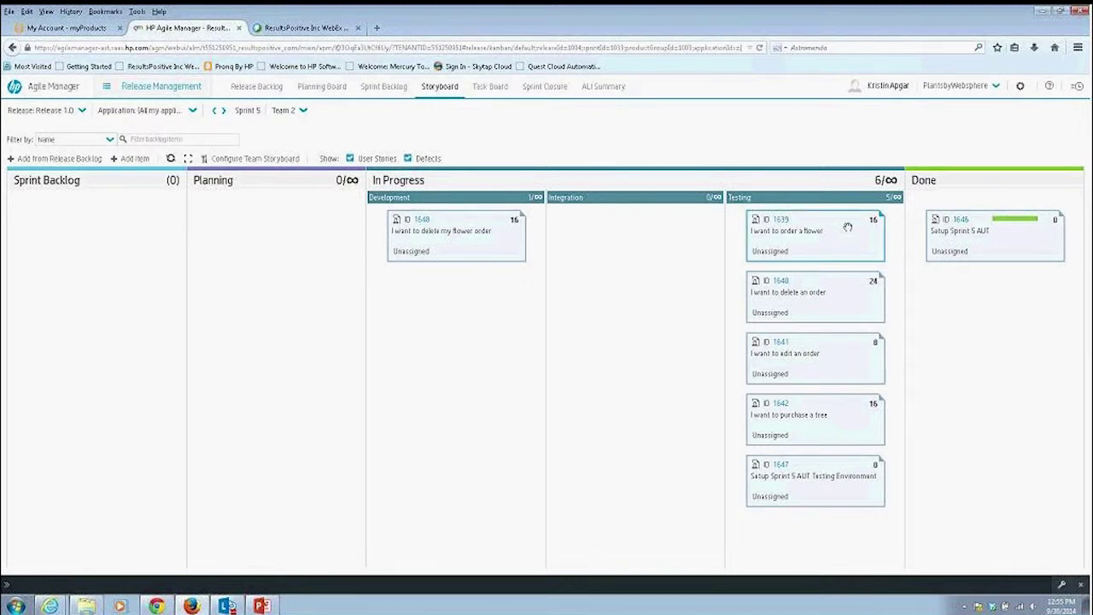
Open story 1639's details, then show the Release Backlog grouped by Skytap configuration.
{"action": "mouse_move", "coordinate": [848, 226]}
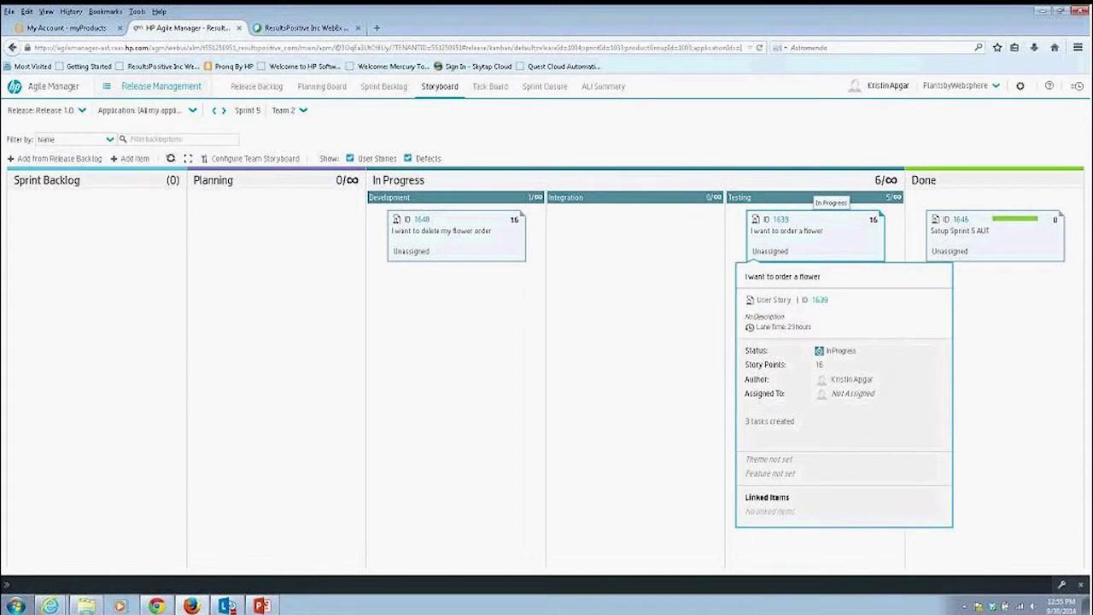
{"action": "left_click", "coordinate": [781, 220]}
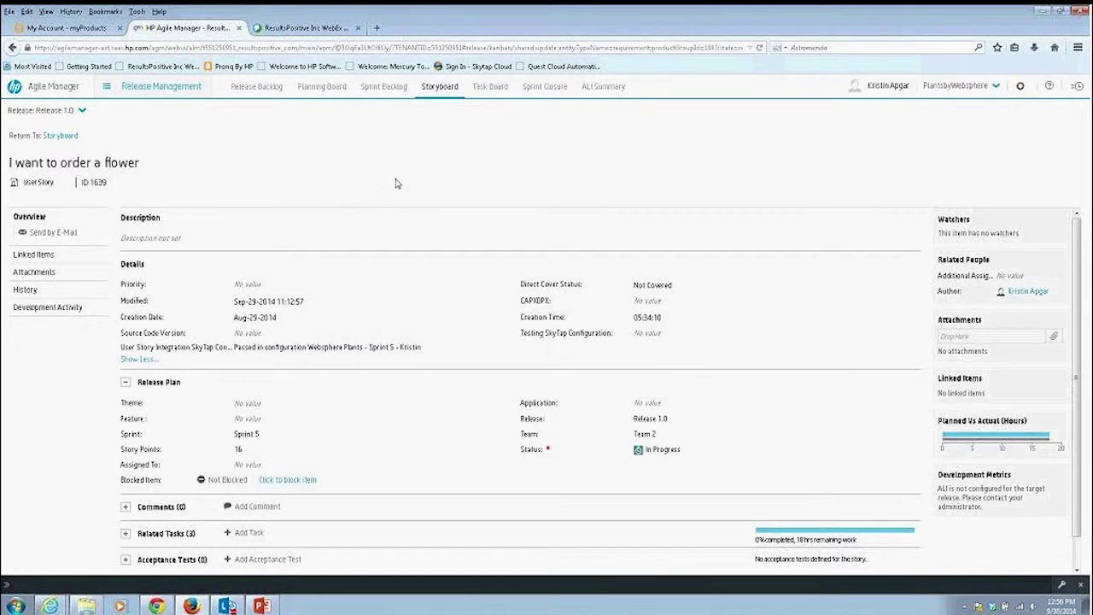
{"action": "left_click", "coordinate": [247, 89]}
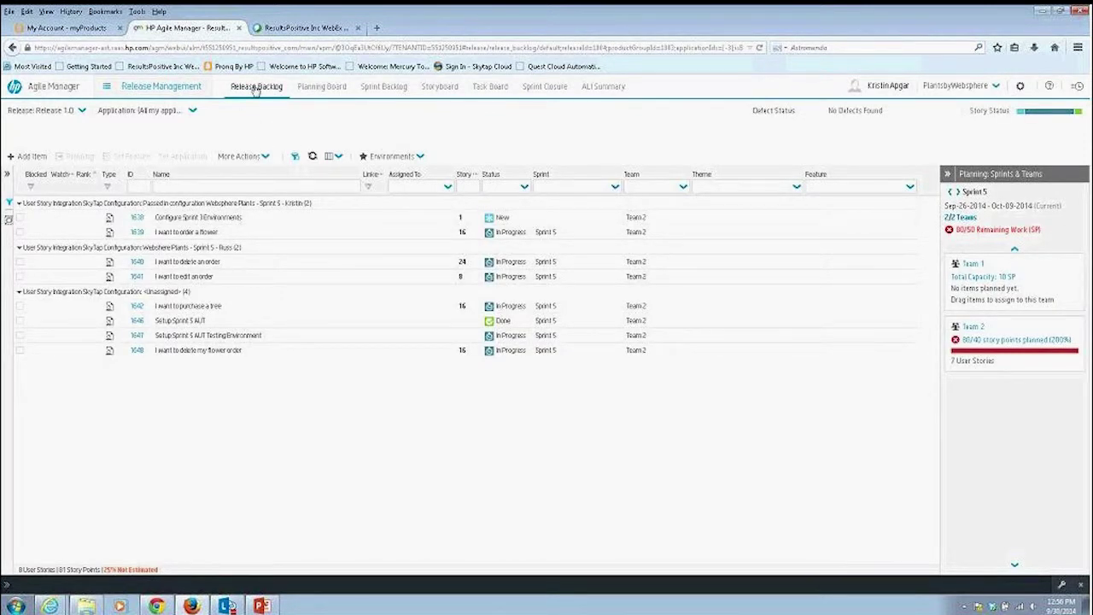
Collapse the Passed, Websphere Plants Sprint 5 and Unassigned groups, then re-expand Unassigned.
{"action": "left_click", "coordinate": [17, 204]}
{"action": "left_click", "coordinate": [18, 218]}
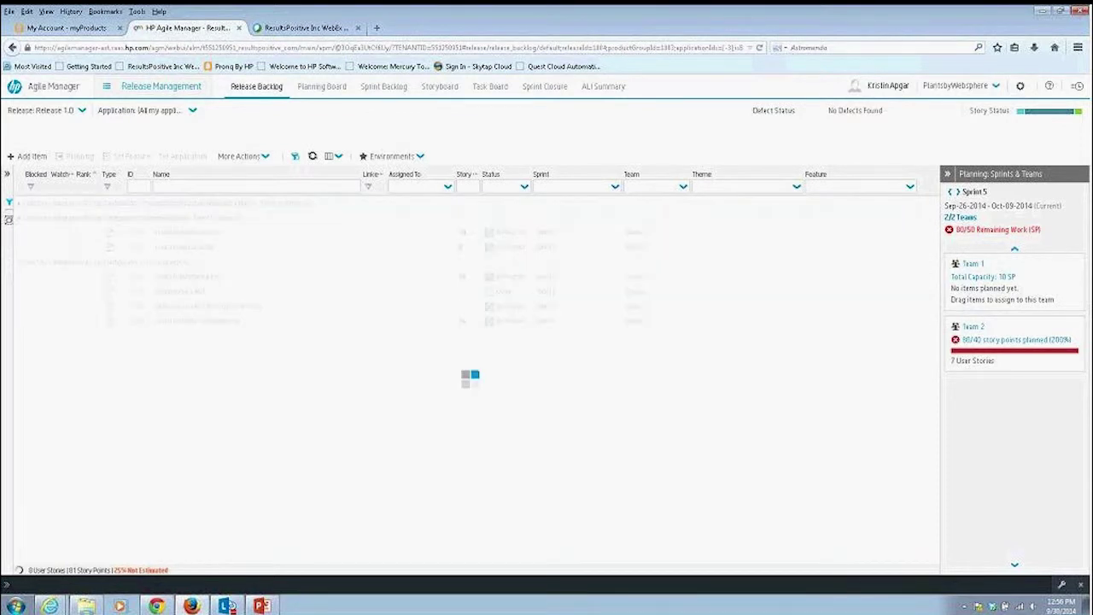
{"action": "left_click", "coordinate": [19, 232]}
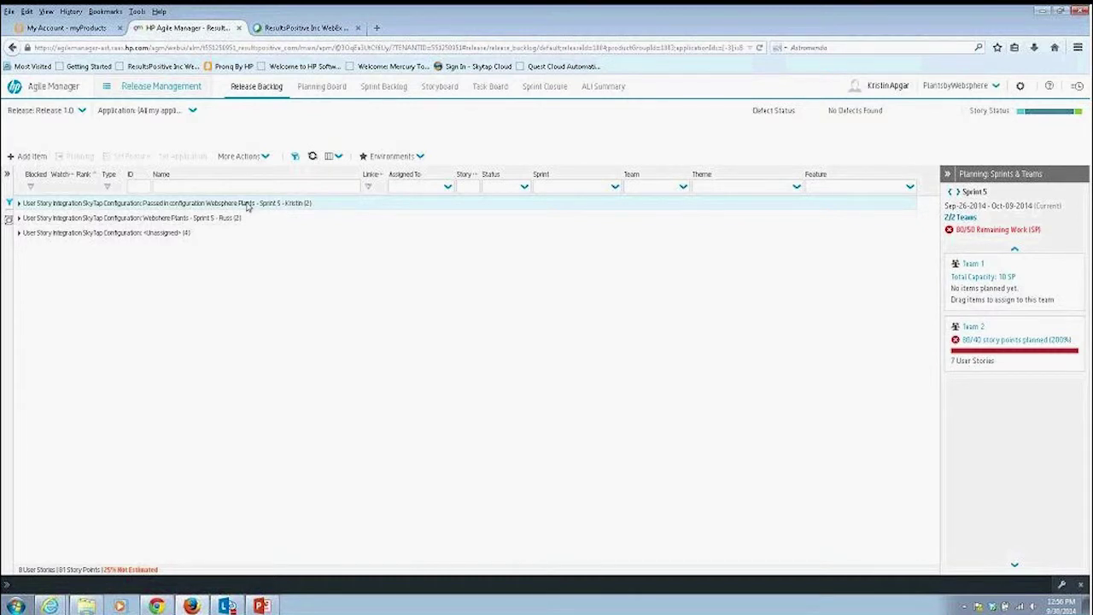
{"action": "left_click", "coordinate": [19, 233]}
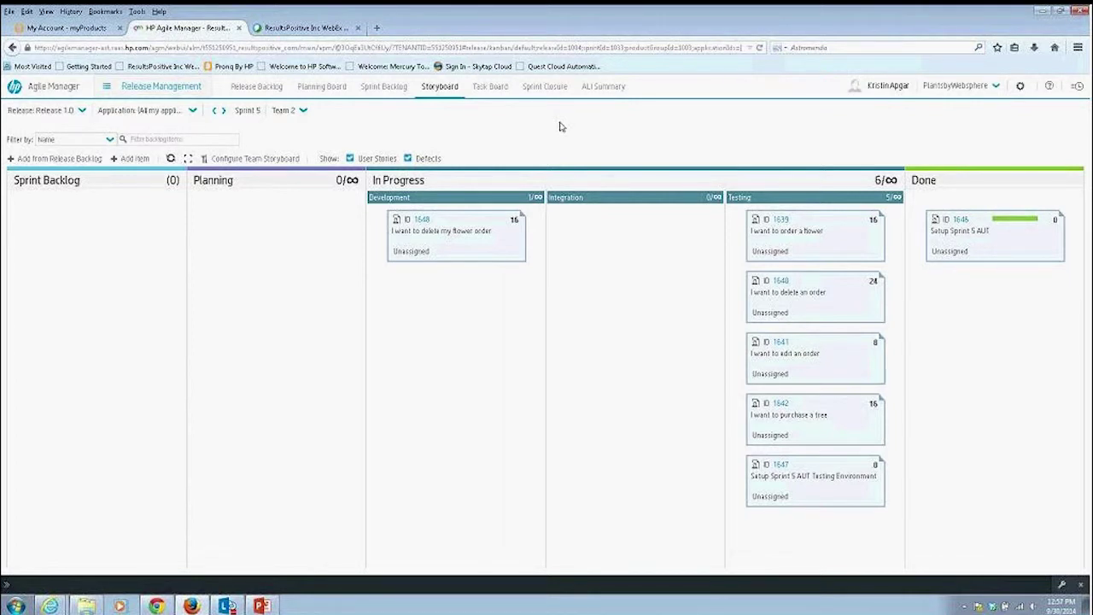
Bring the Skytap Cloud dashboard window to the front from the taskbar.
{"action": "mouse_move", "coordinate": [956, 242]}
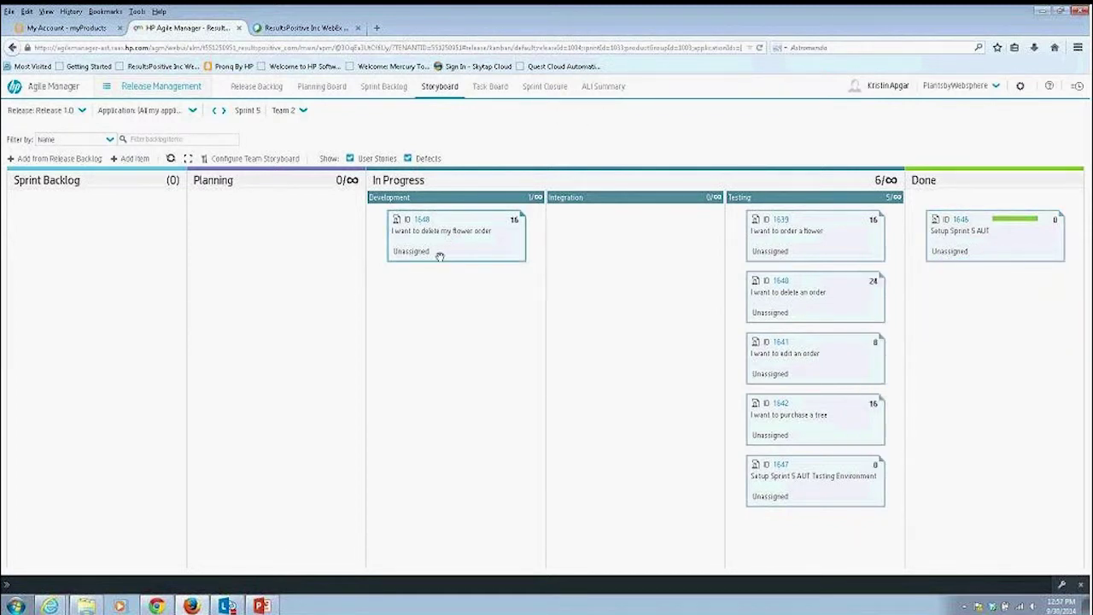
{"action": "left_click", "coordinate": [191, 605]}
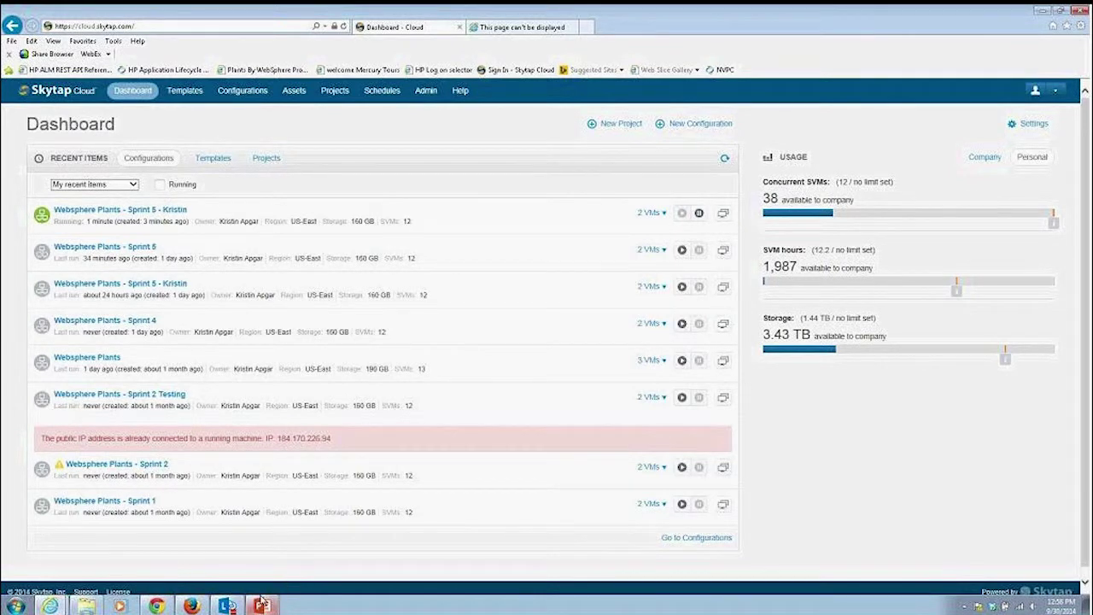
Return to the Agile Manager Sprint 5 Team 2 storyboard, with five stories in Testing.
{"action": "left_click", "coordinate": [191, 606]}
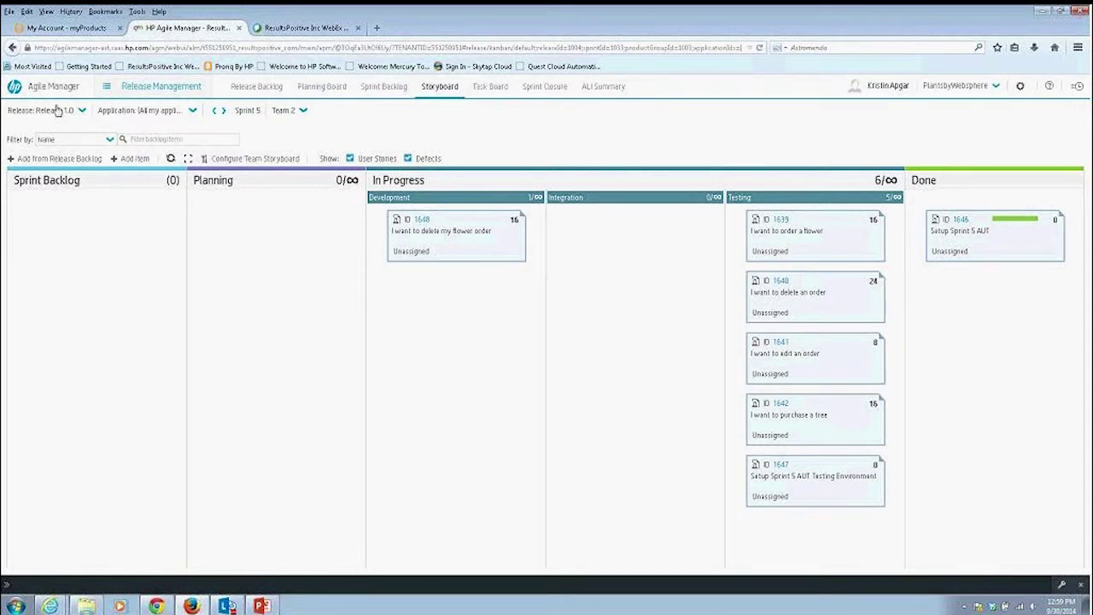
Show the Sprint 5 Team 2 Sprint Closure page with 1/7 stories completed and 3 build breaks.
{"action": "left_click", "coordinate": [545, 87]}
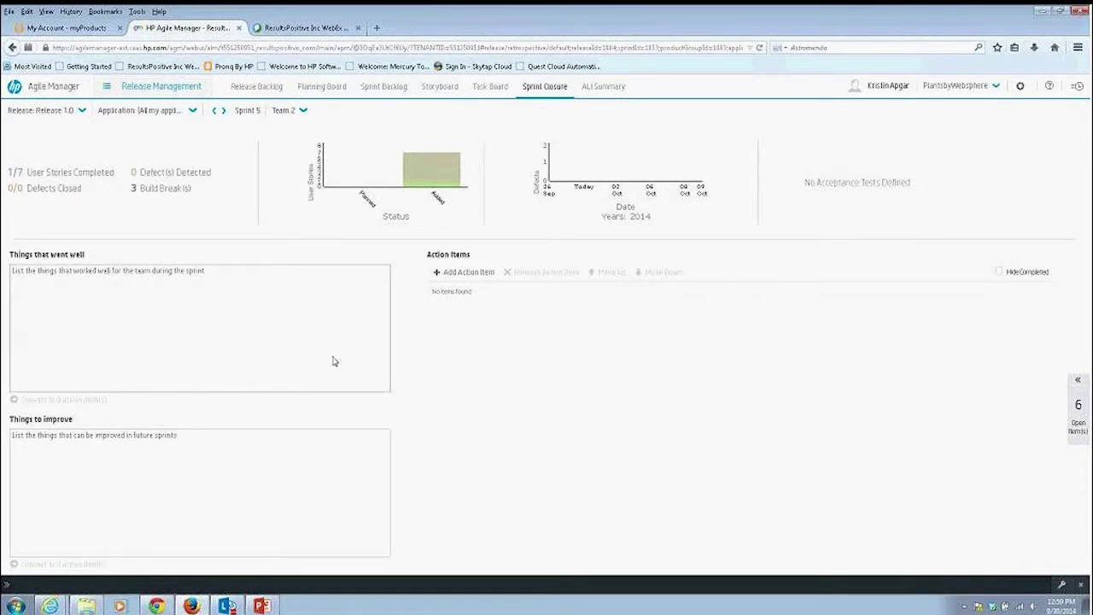
Bring up the Skytap Cloud dashboard showing the Websphere Plants - Sprint 5 copy running with 2 VMs.
{"action": "left_click", "coordinate": [191, 605]}
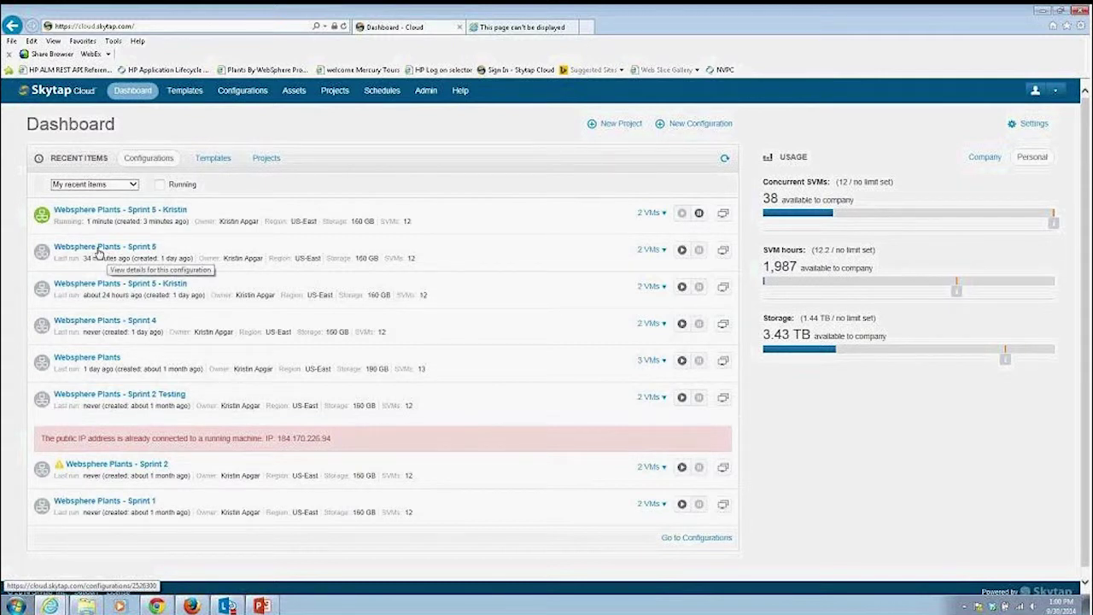
{"action": "left_click", "coordinate": [96, 248]}
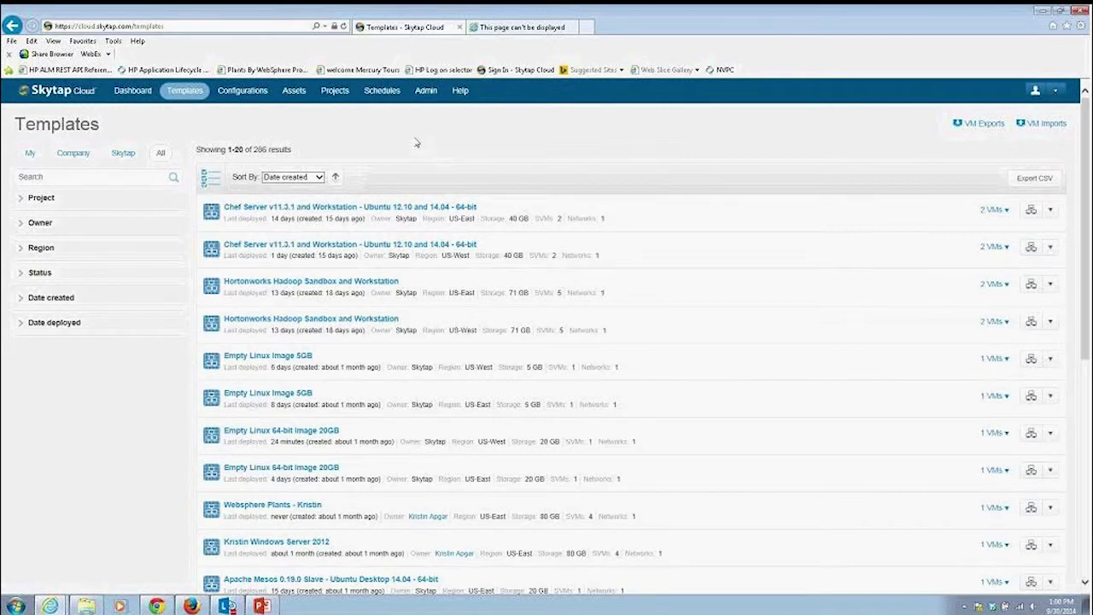
{"action": "left_click", "coordinate": [133, 90]}
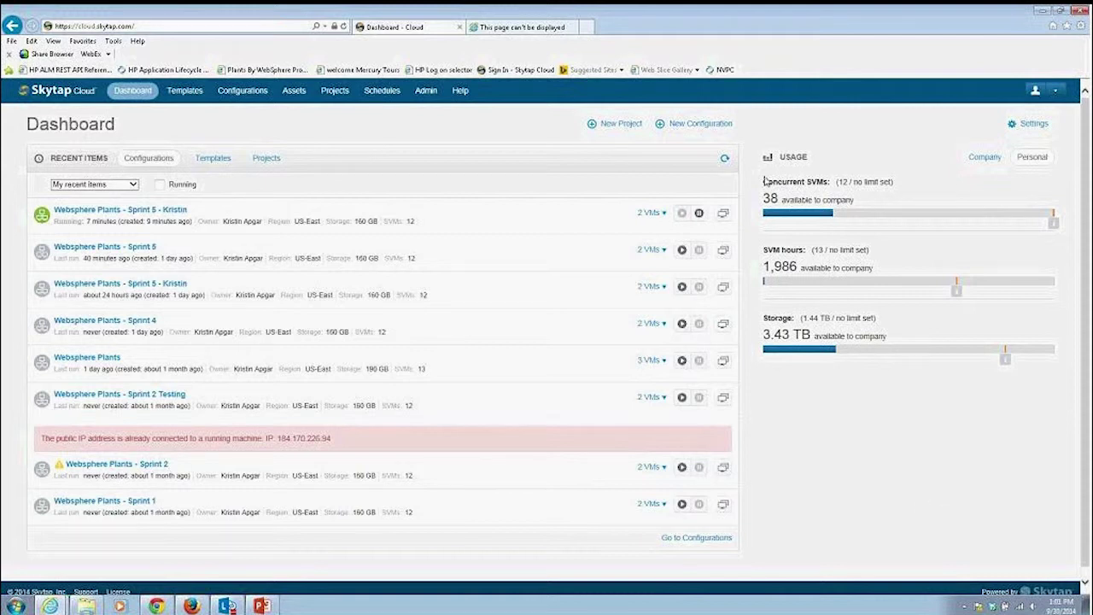
View the running Sprint 5 configuration's details, then show the HP Agile Manager Capabilities slide.
{"action": "mouse_move", "coordinate": [971, 353]}
{"action": "left_click", "coordinate": [128, 212]}
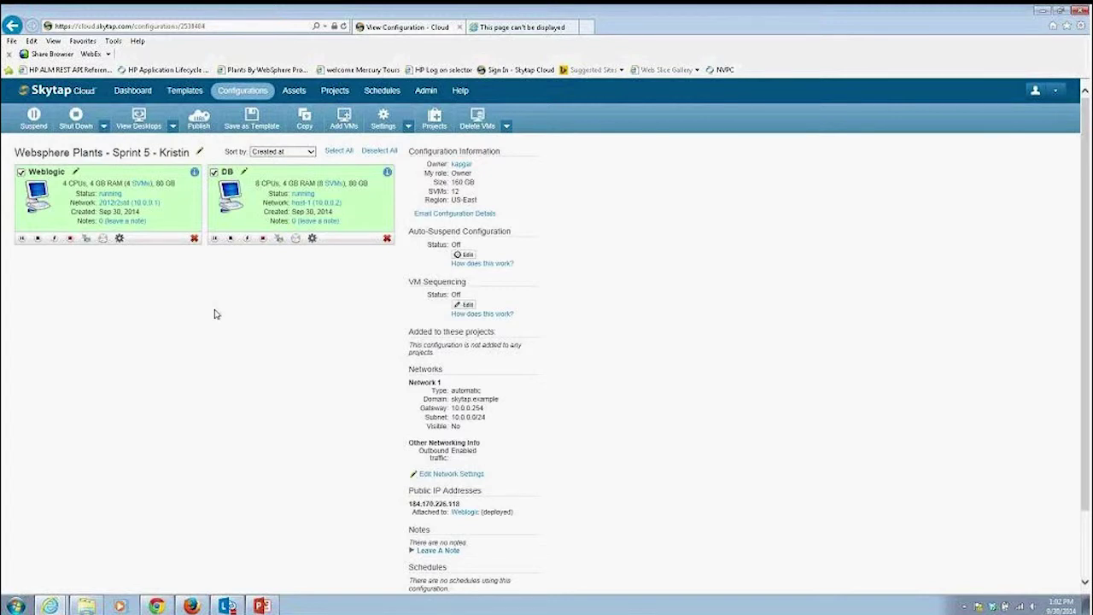
{"action": "left_click", "coordinate": [261, 605]}
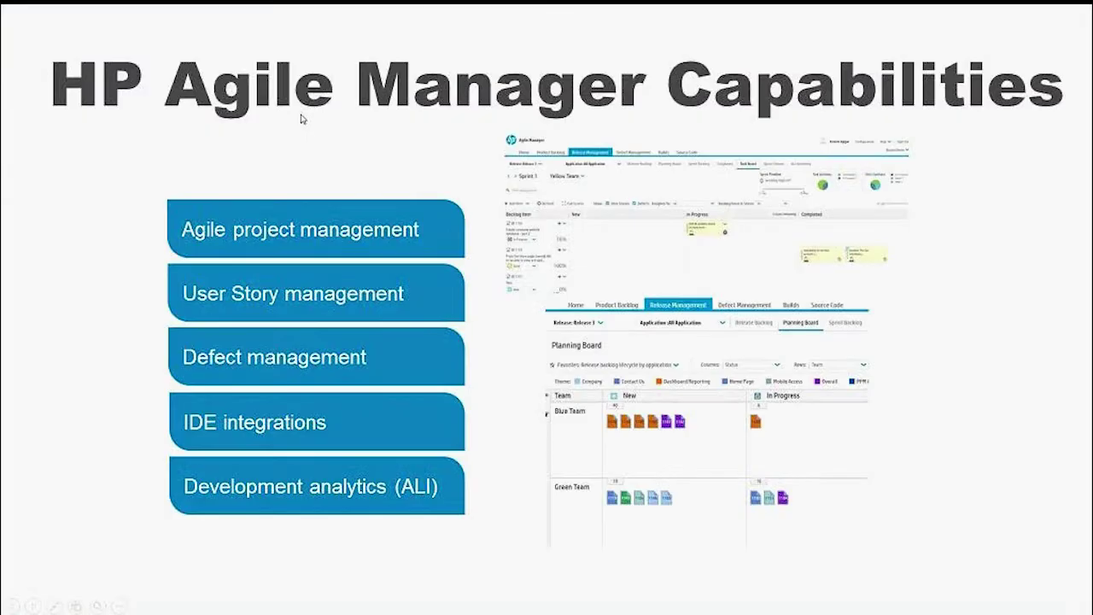